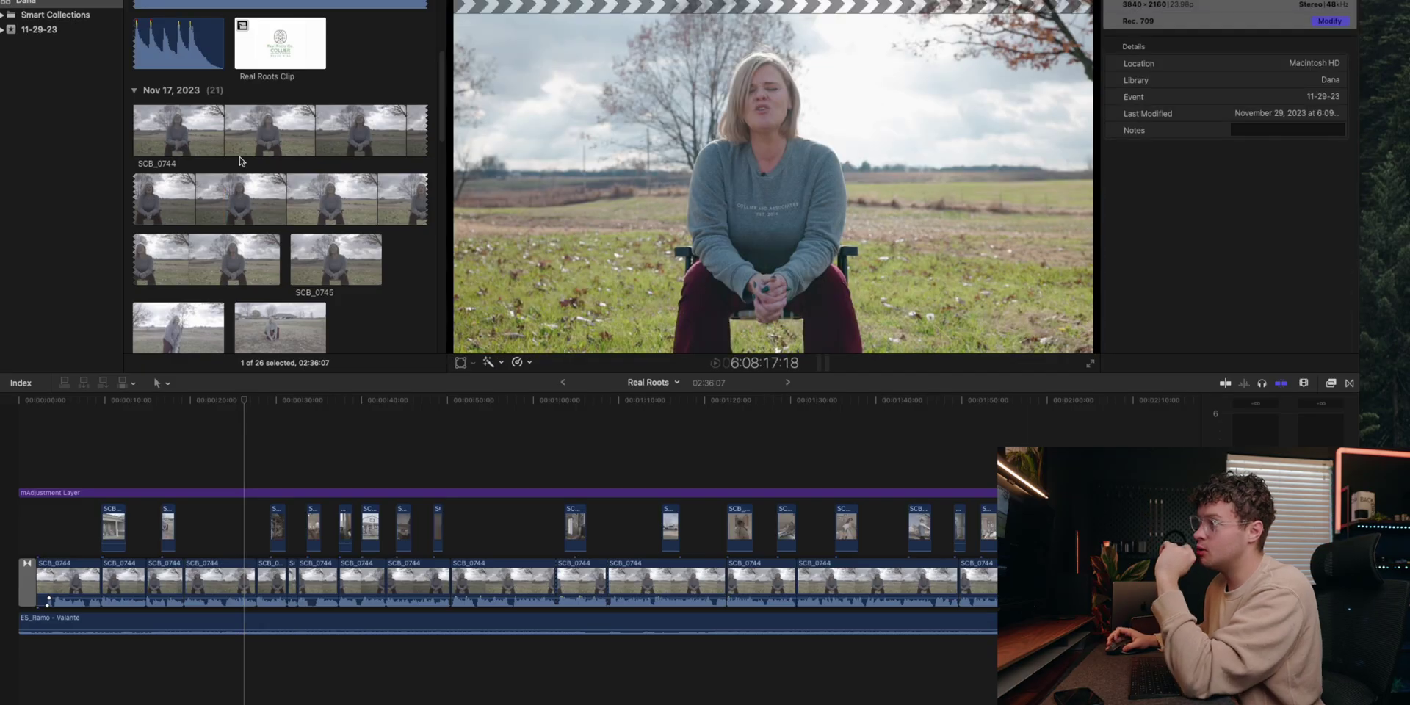
Scroll to the Projects group and show the adjustment layer's Canon CL3-Legacy LUT in the inspector
scroll(327, 88, "up", 5)
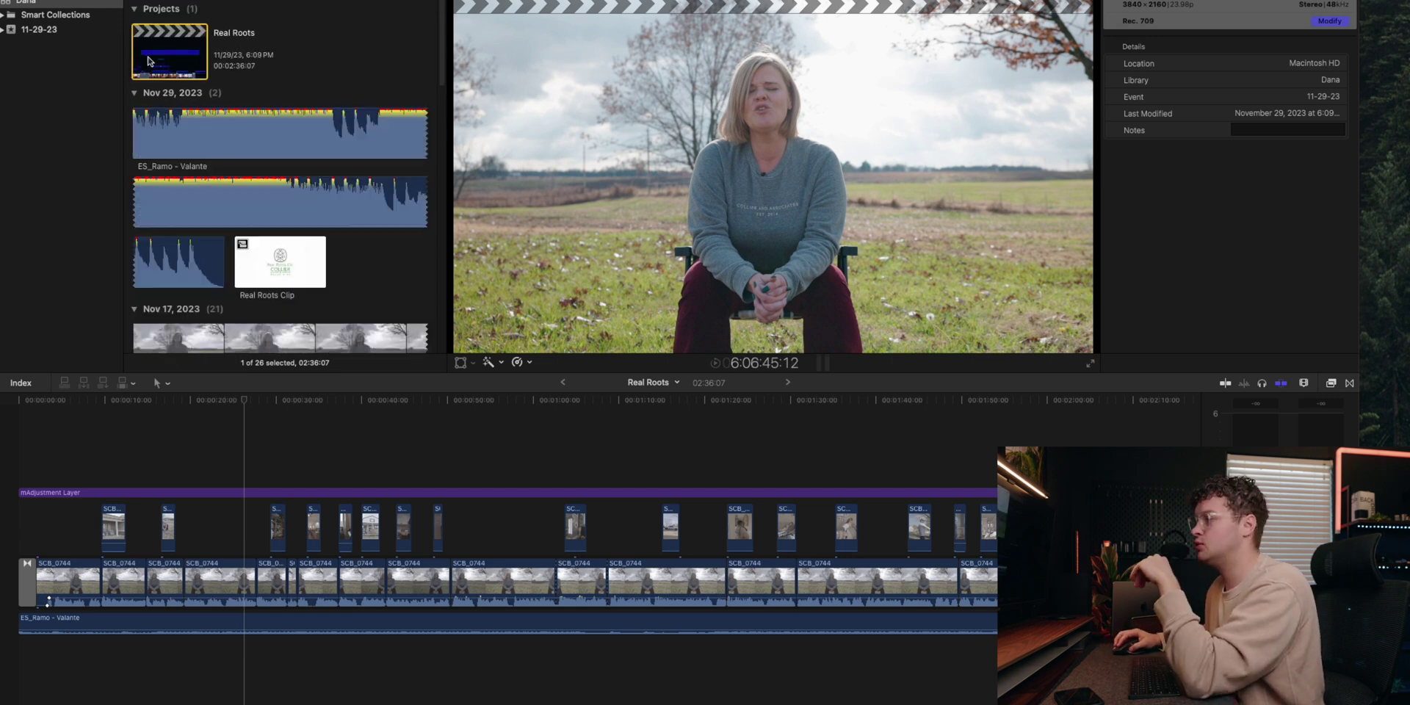
left_click(720, 646)
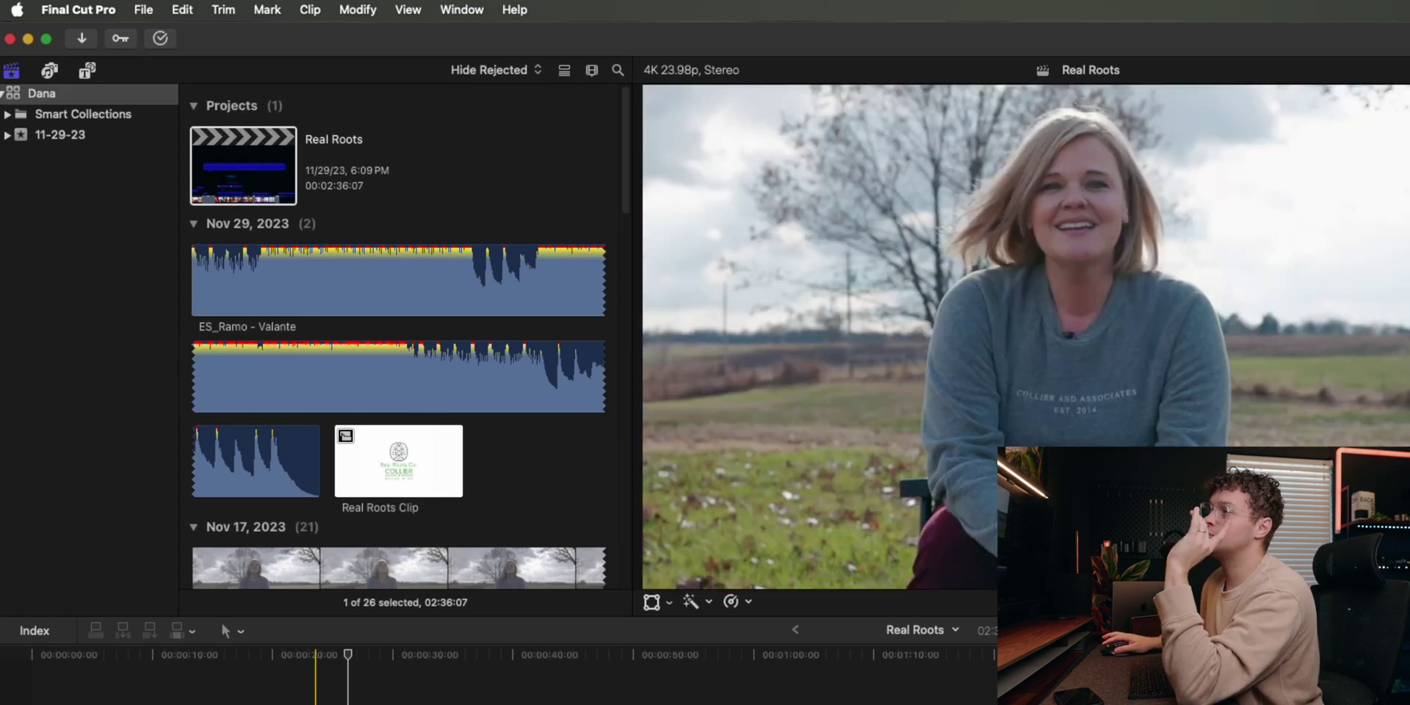
Delete the DVD destination from the share Destinations list
left_click(144, 10)
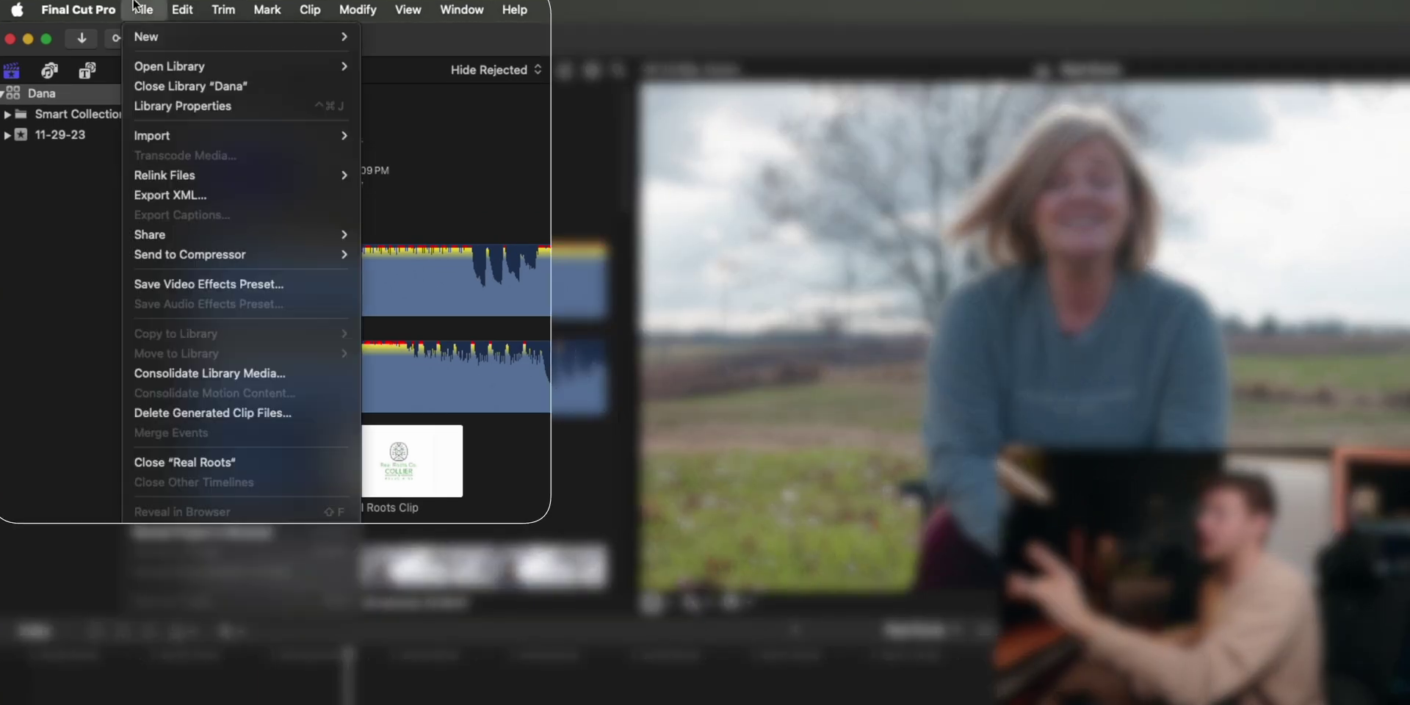
mouse_move(191, 238)
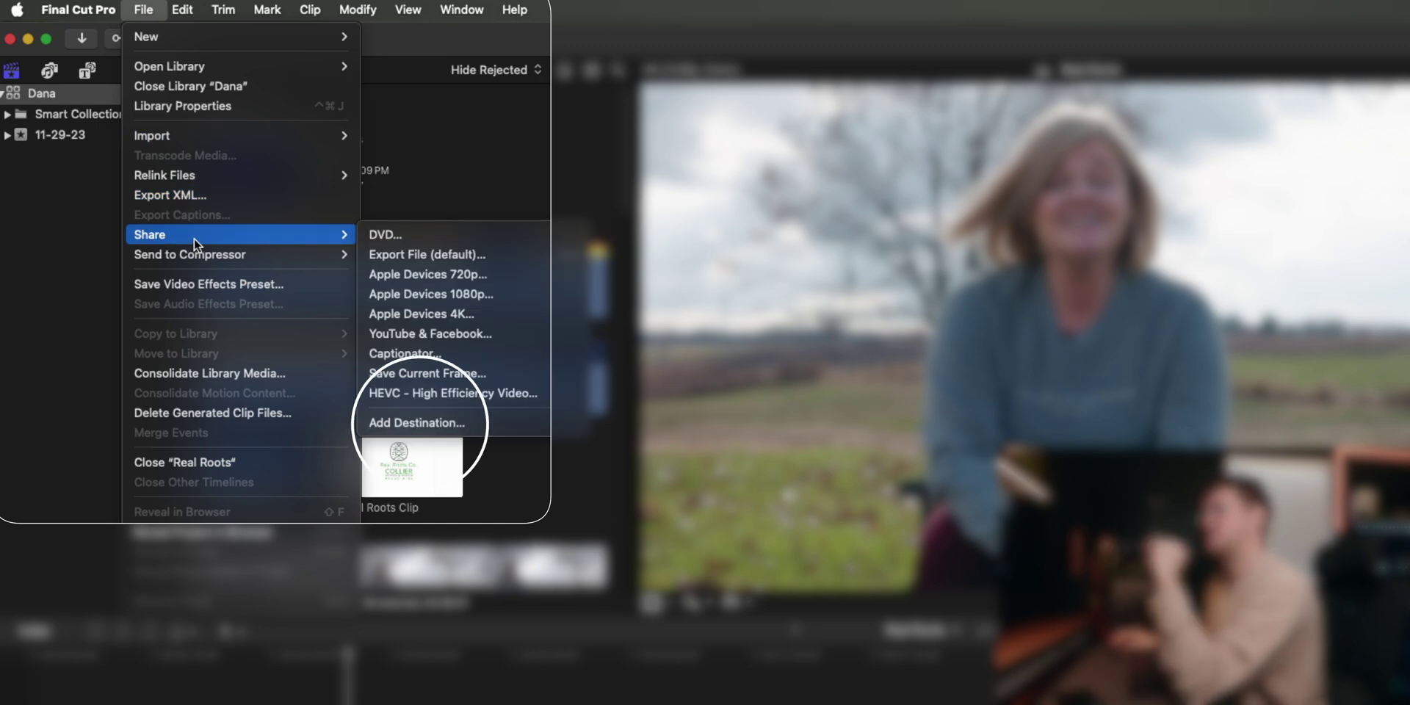
left_click(448, 417)
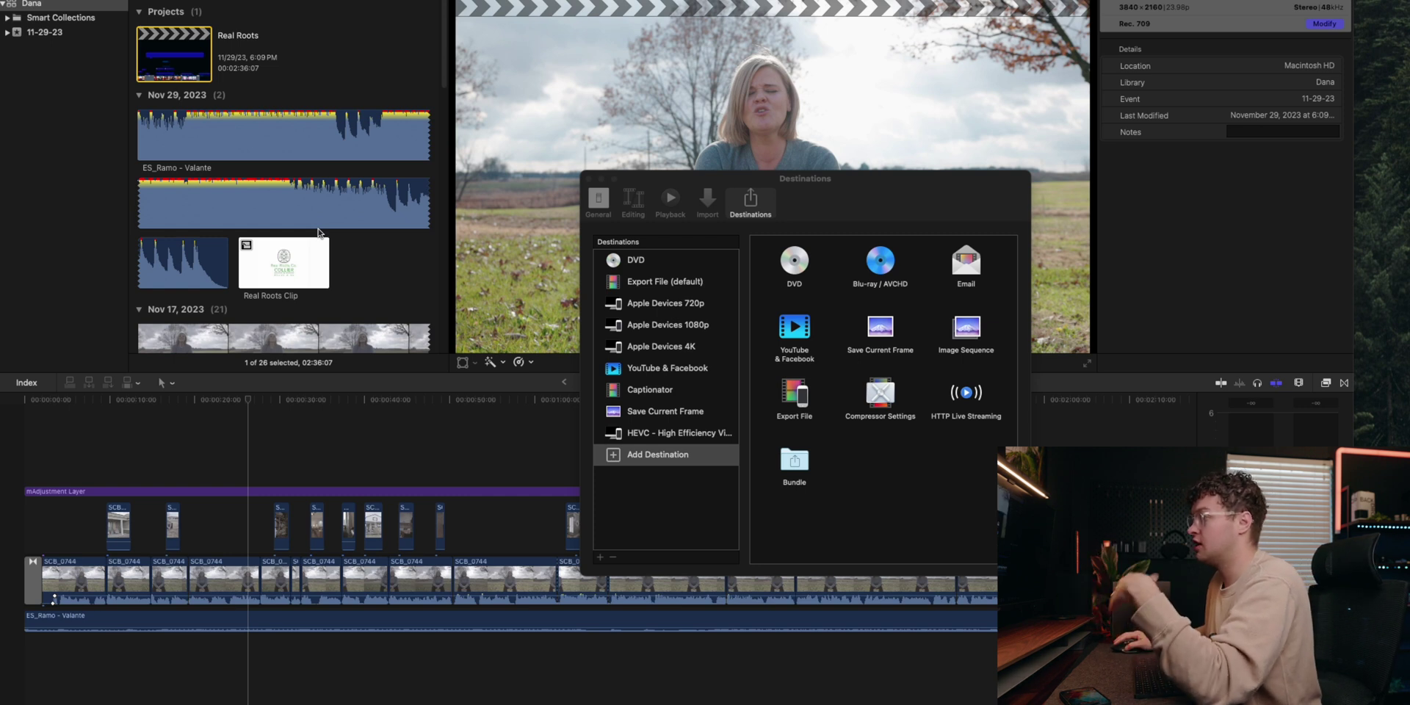
left_click(690, 264)
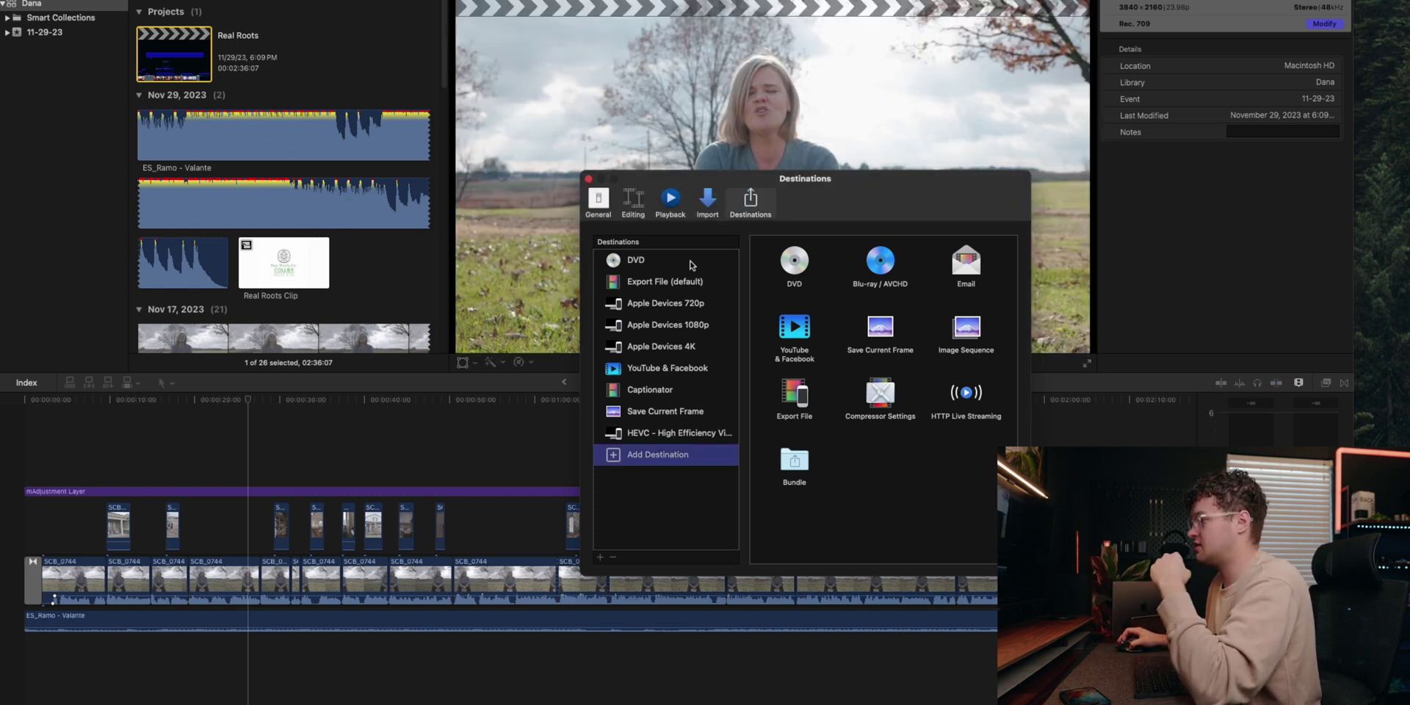
left_click(692, 265)
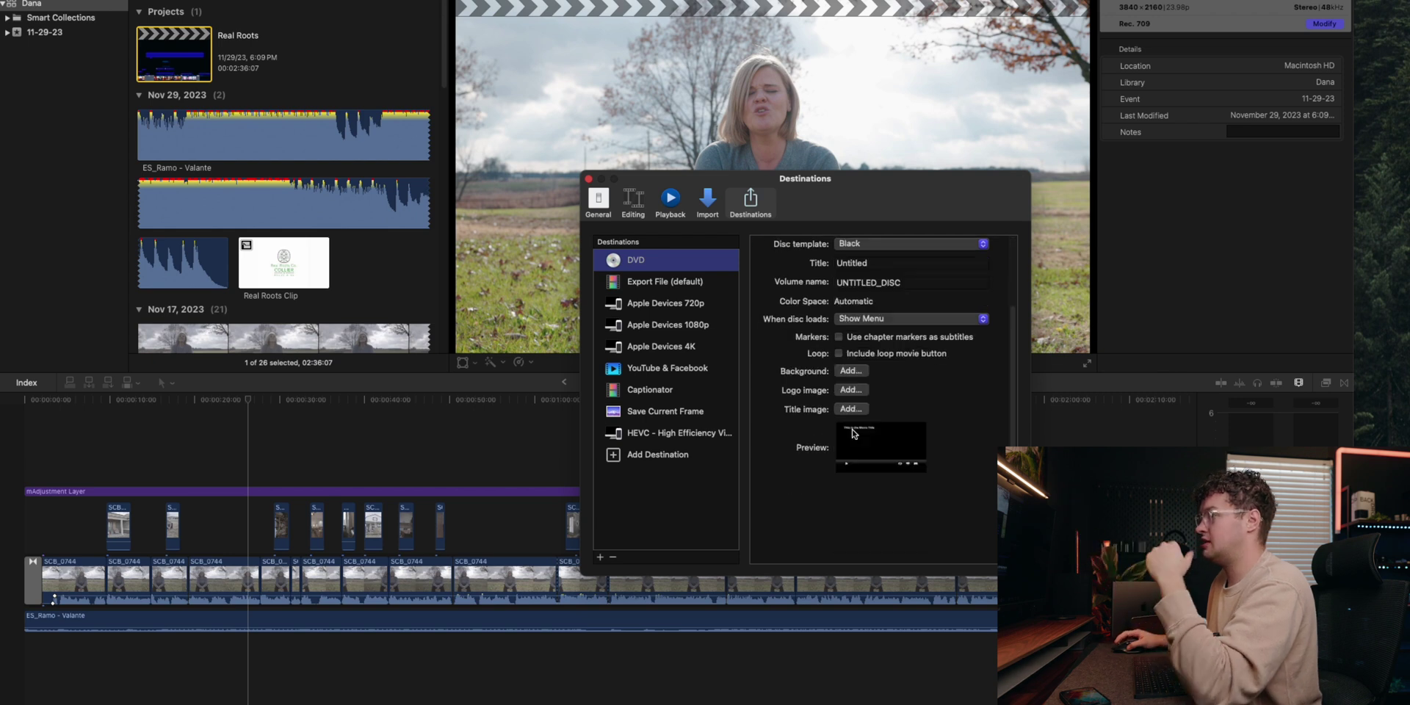
scroll(854, 433, "up", 3)
right_click(642, 260)
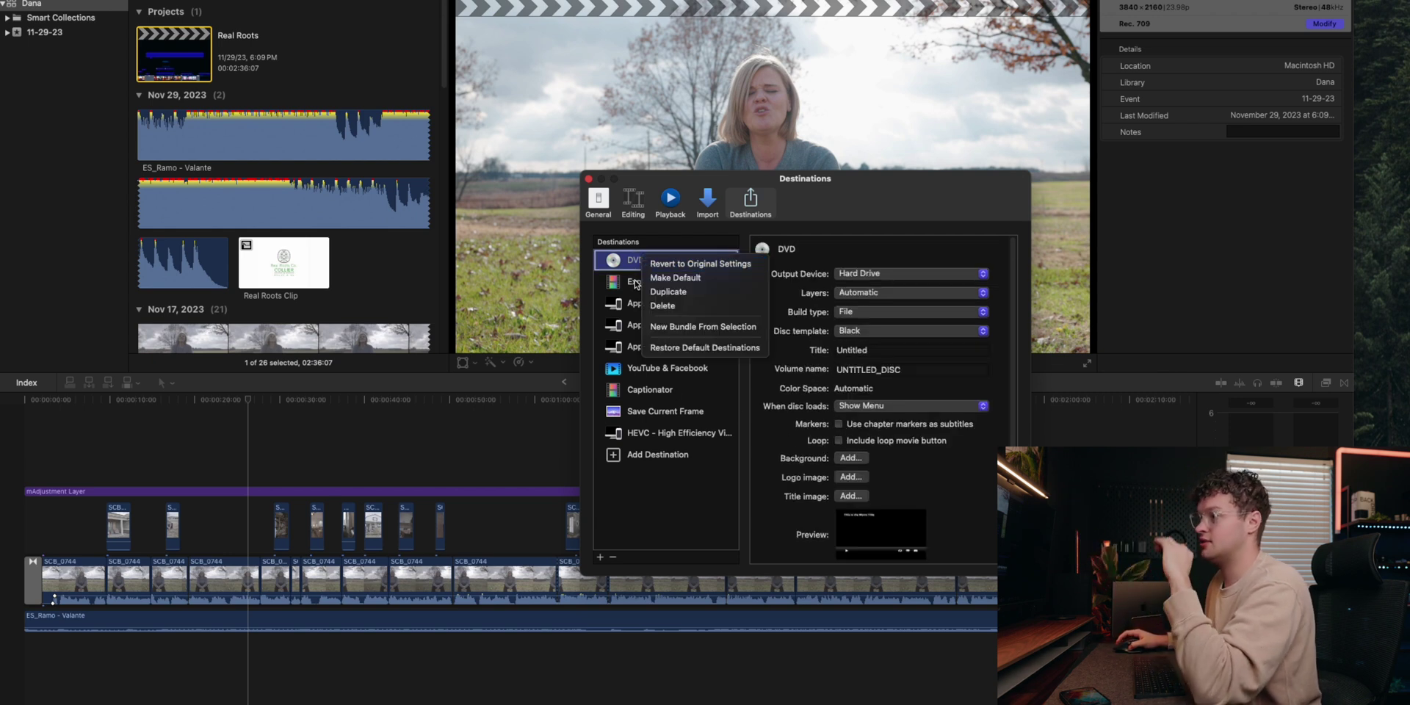
left_click(663, 307)
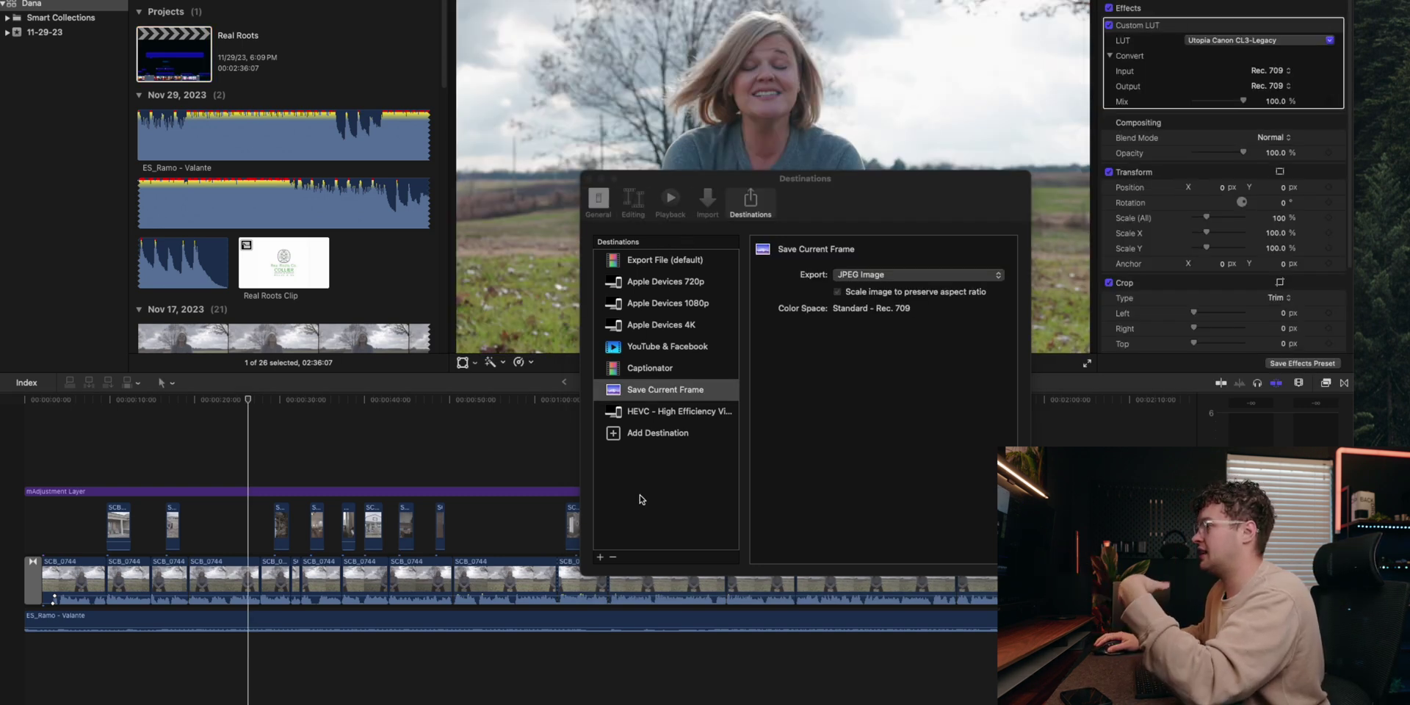
Look over the new-destination templates without changes and close the Destinations window
left_click(600, 558)
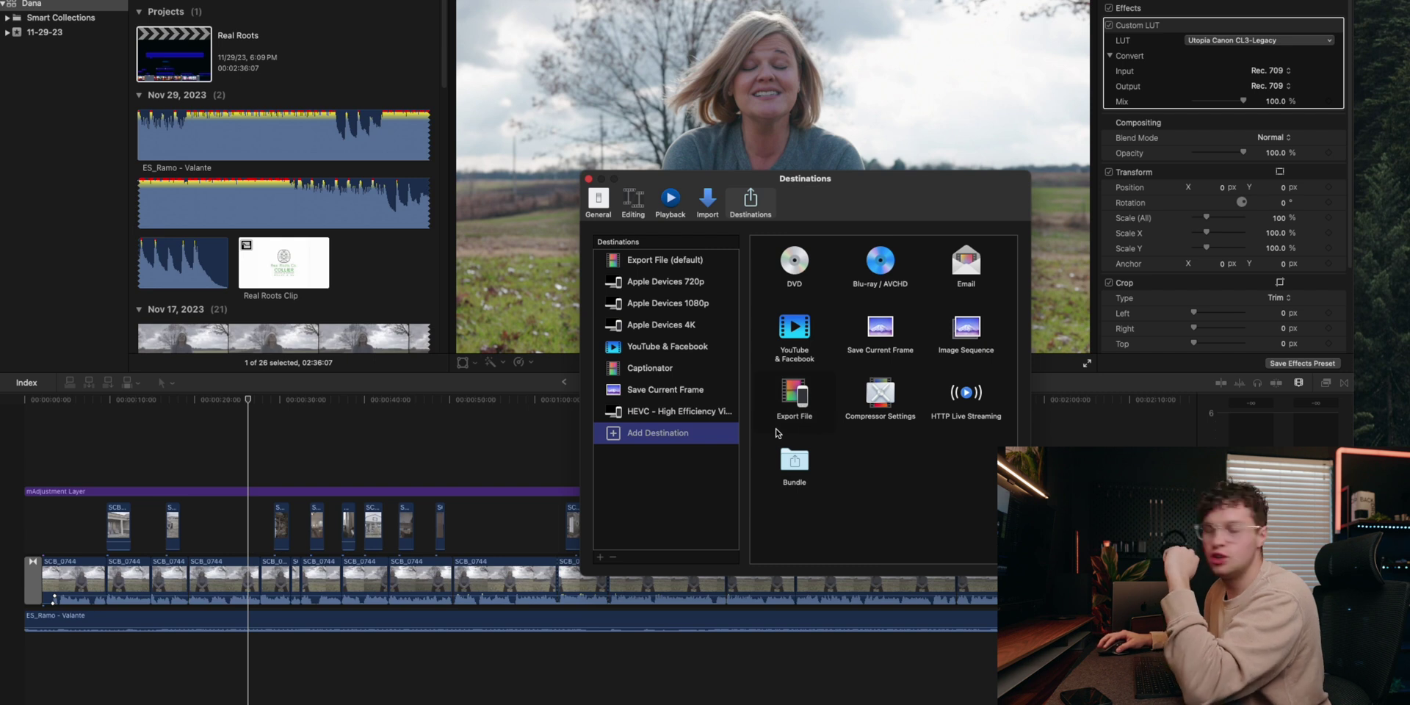
right_click(652, 436)
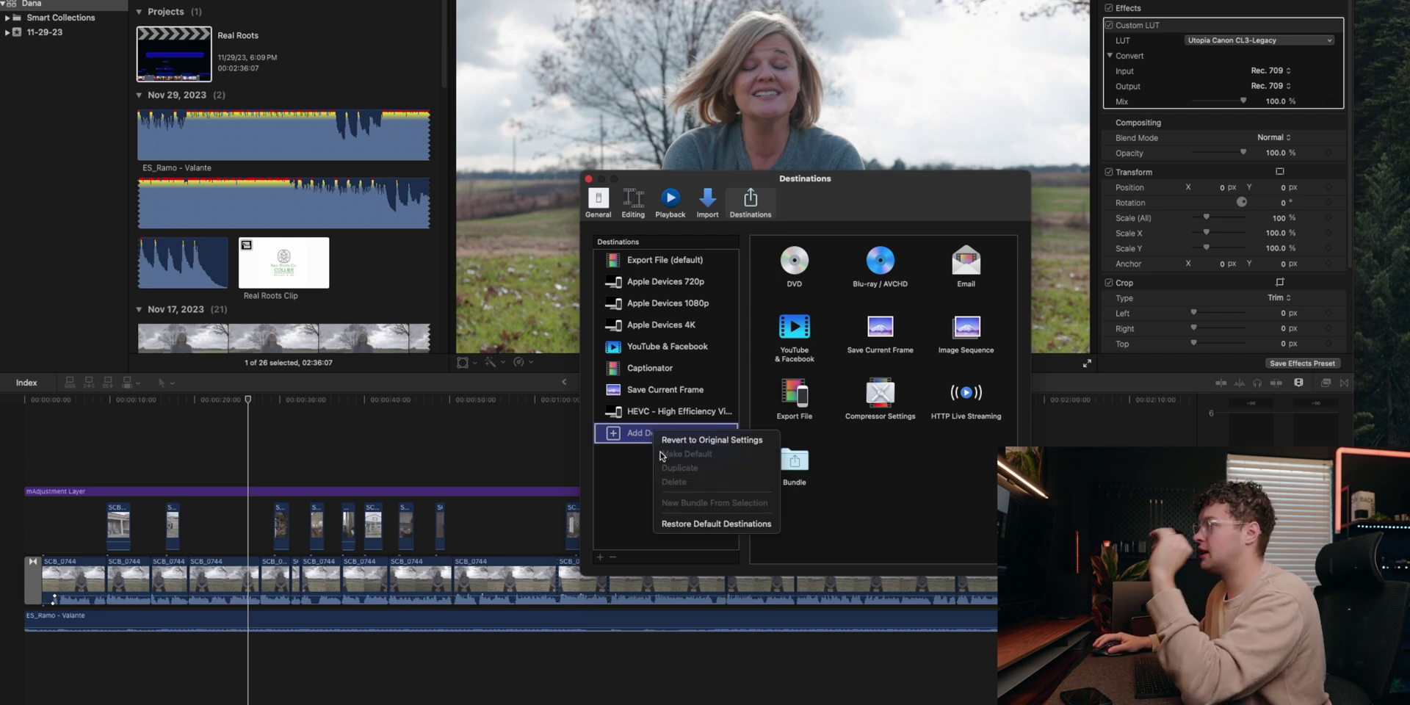
left_click(630, 524)
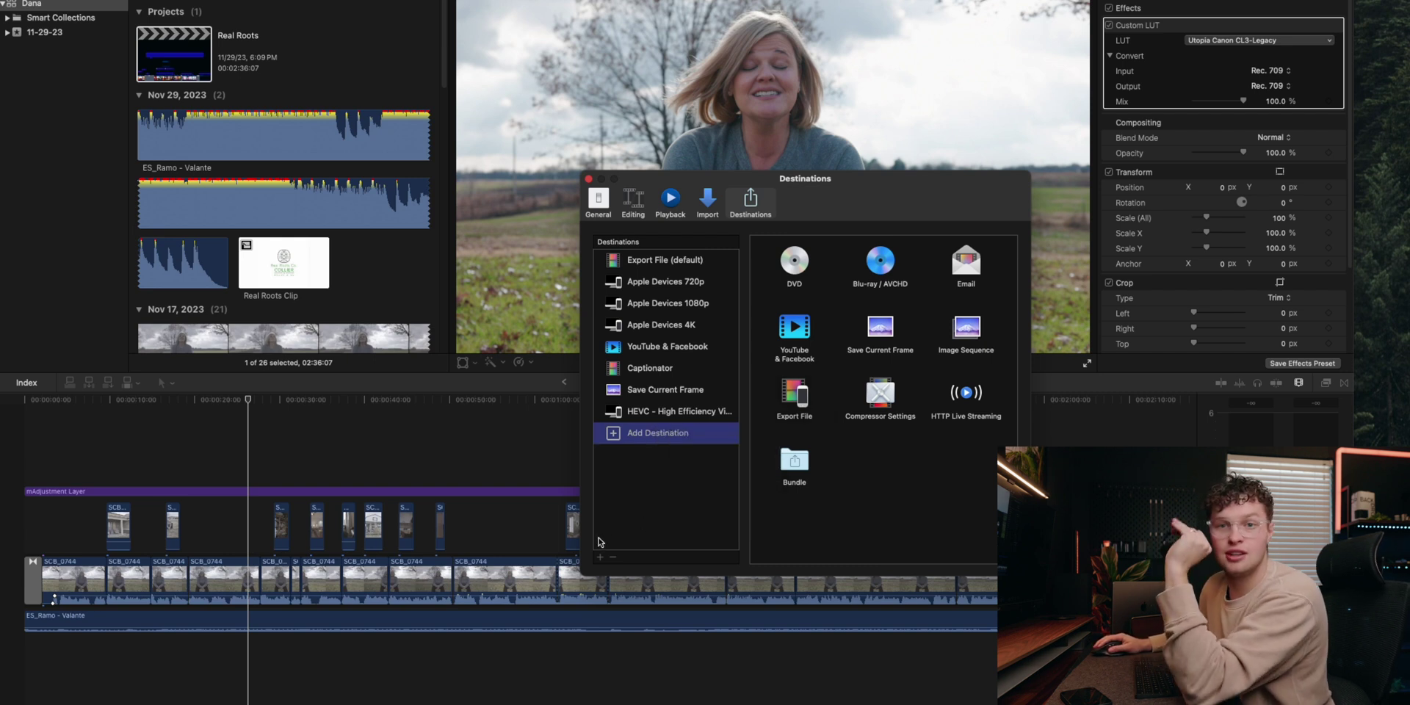
left_click(588, 179)
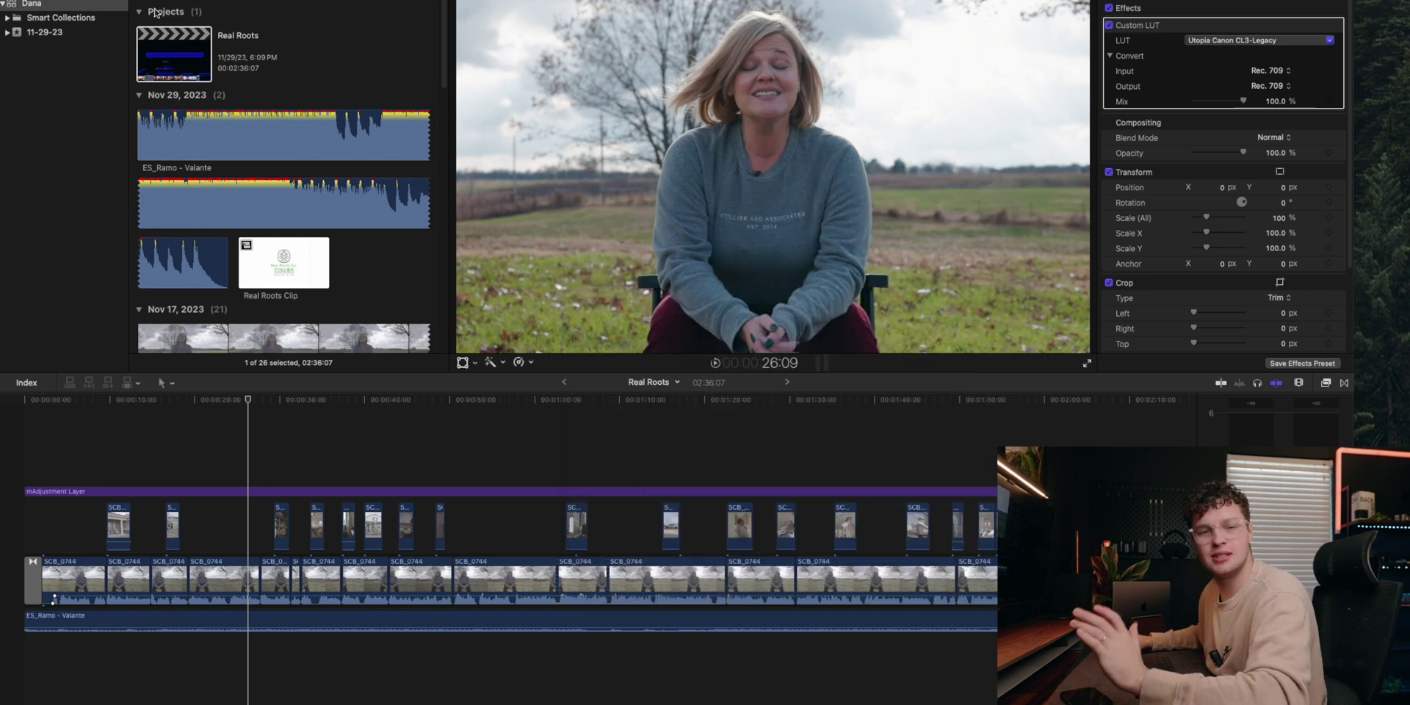
Move the playhead earlier in Real Roots and open the Share menu
left_click(200, 418)
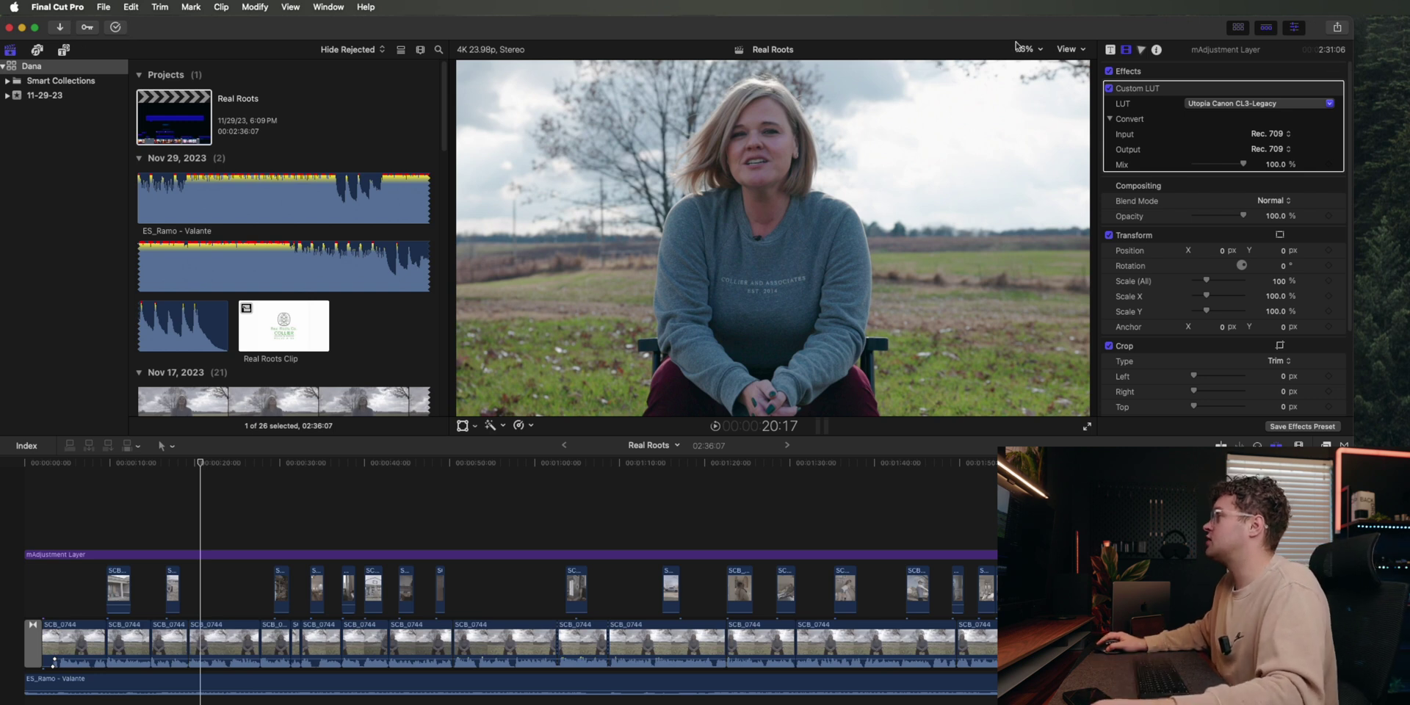
left_click(1336, 29)
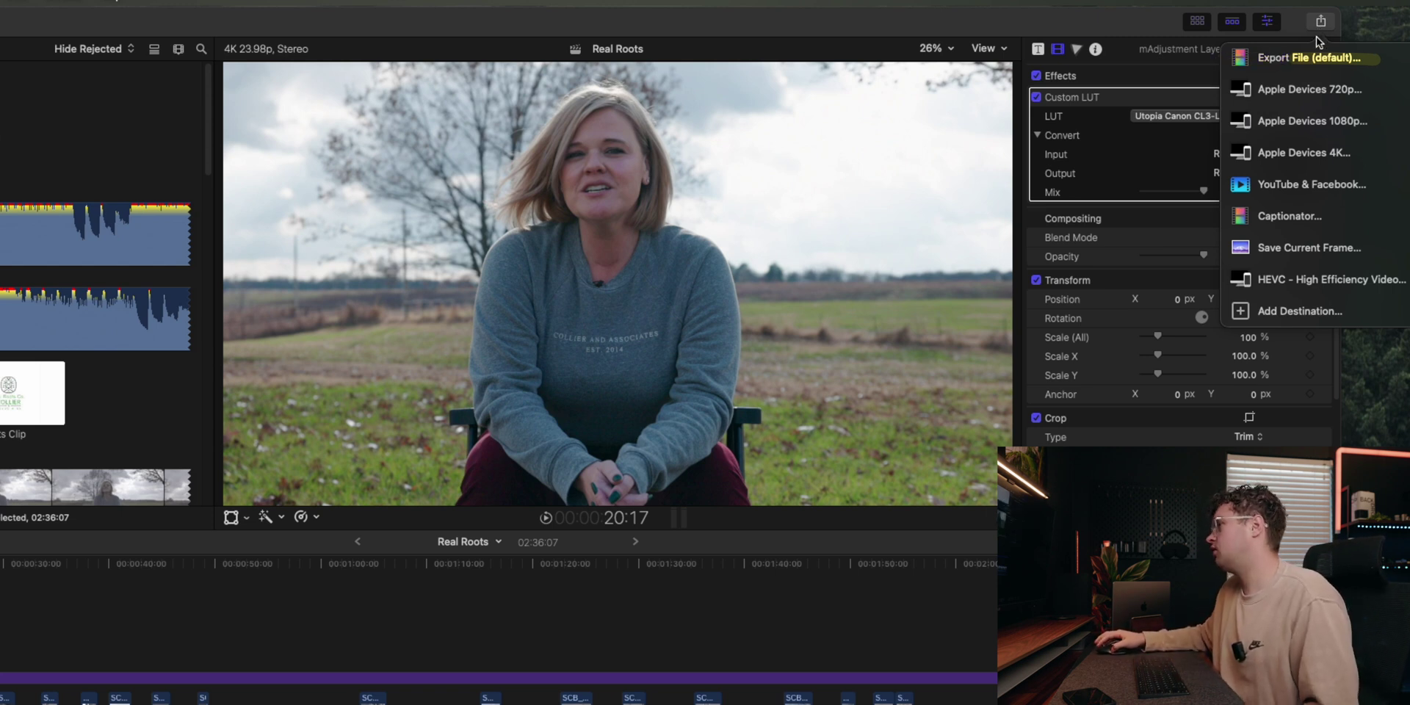
Check the Export File master settings, cancel, and start a 1920x1080 YouTube & Facebook export
left_click(1300, 57)
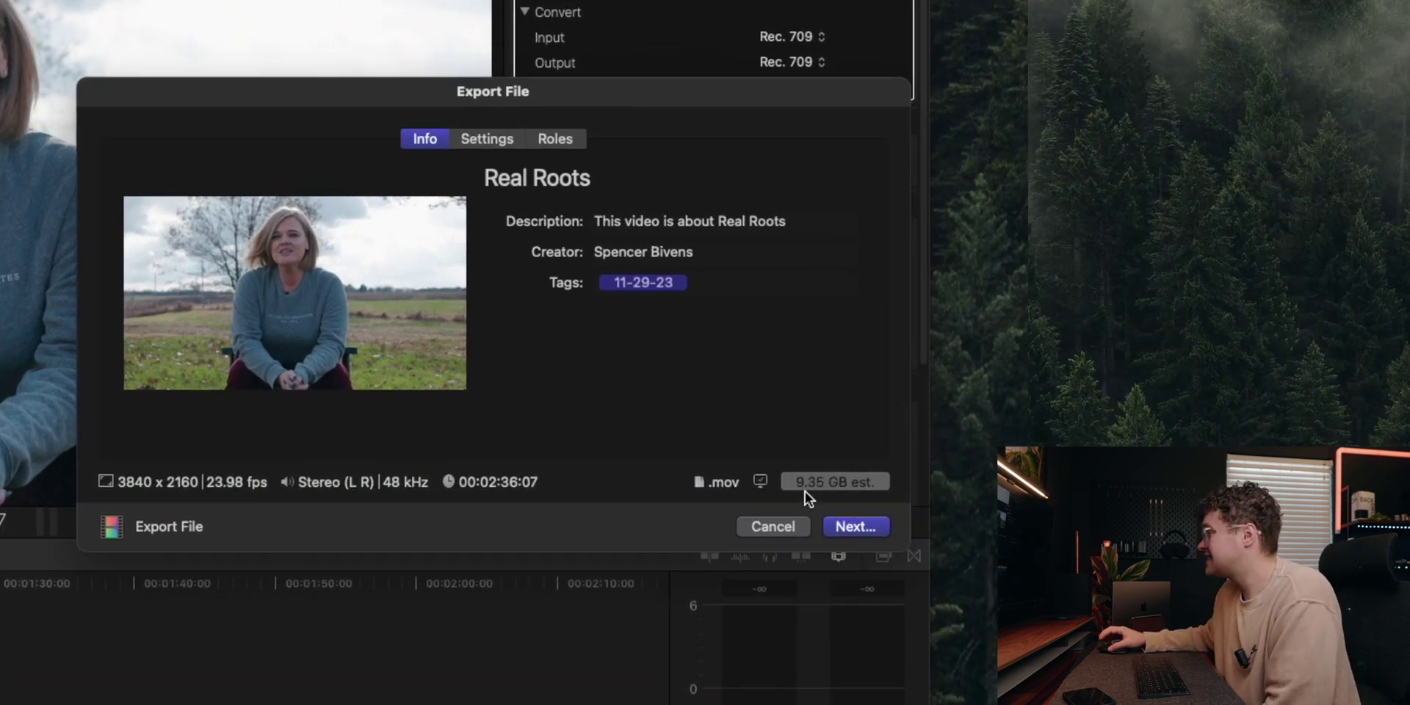
left_click(750, 538)
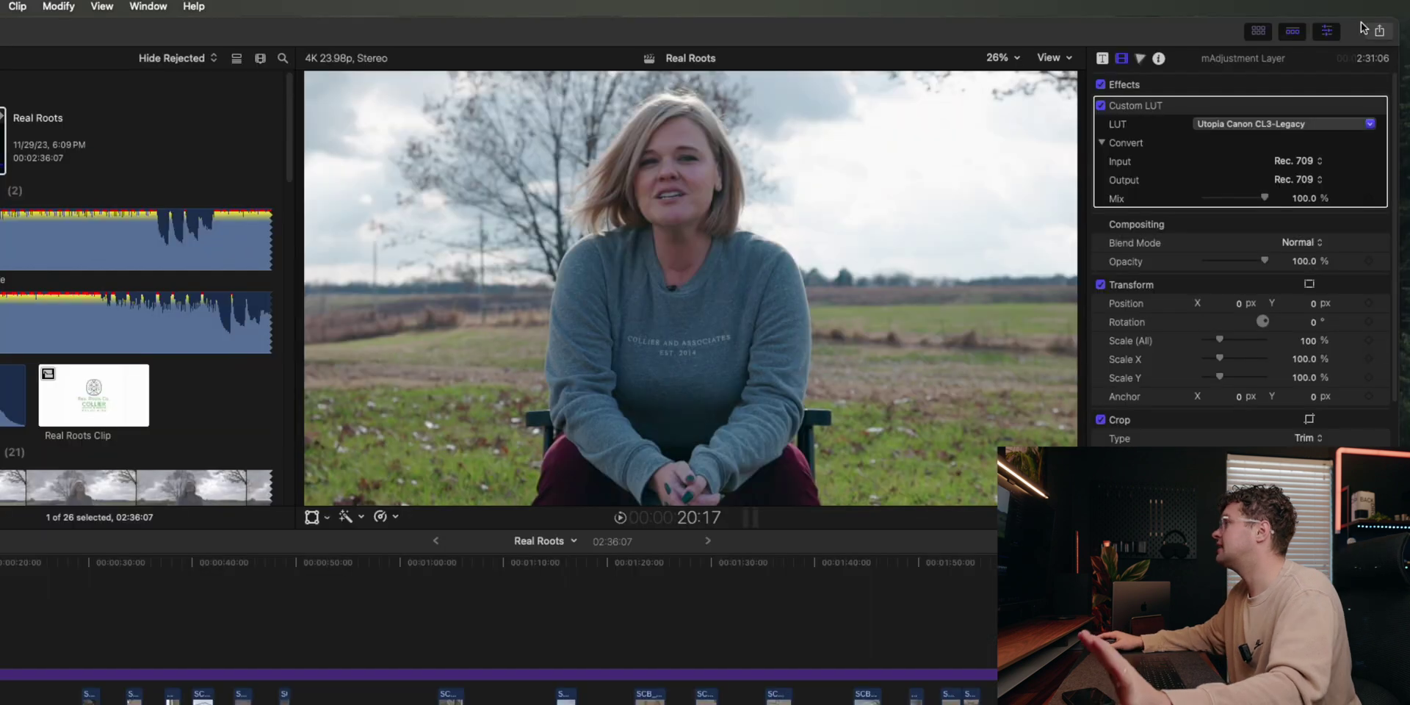
left_click(1381, 33)
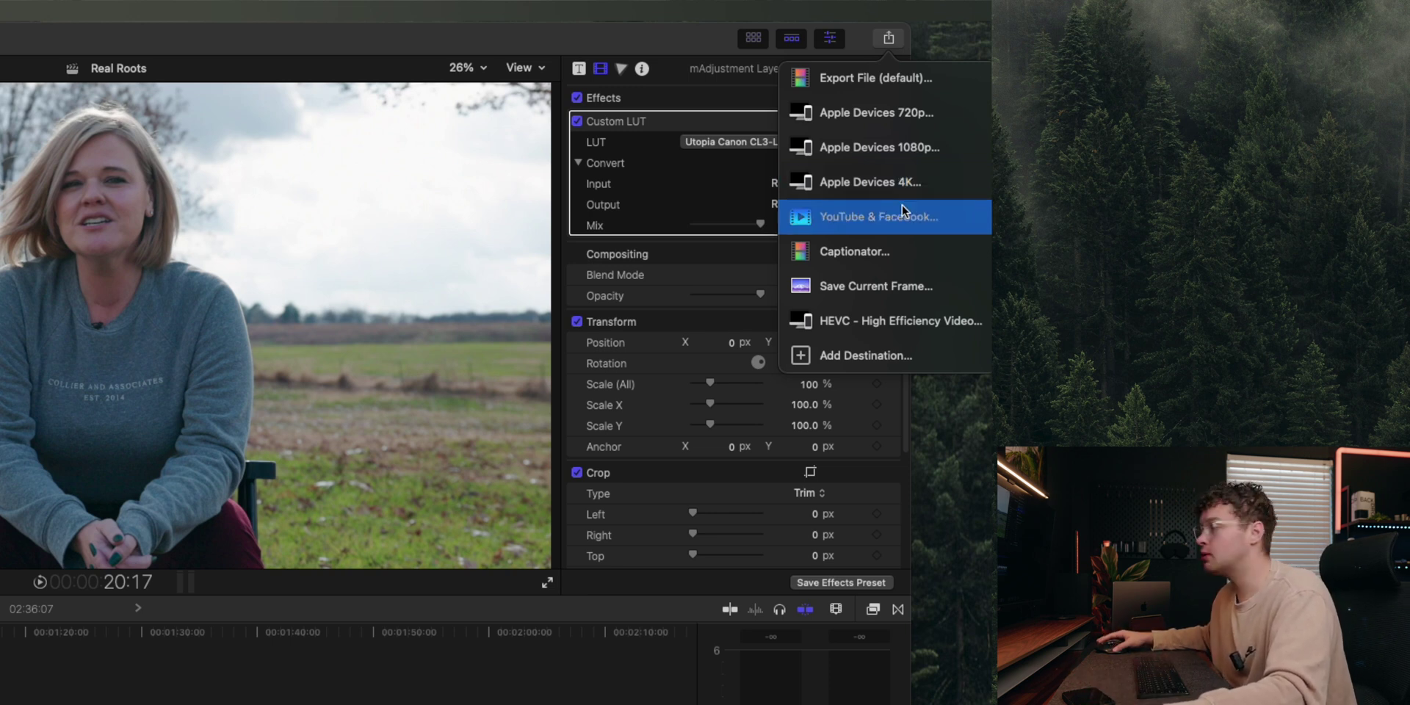
left_click(904, 215)
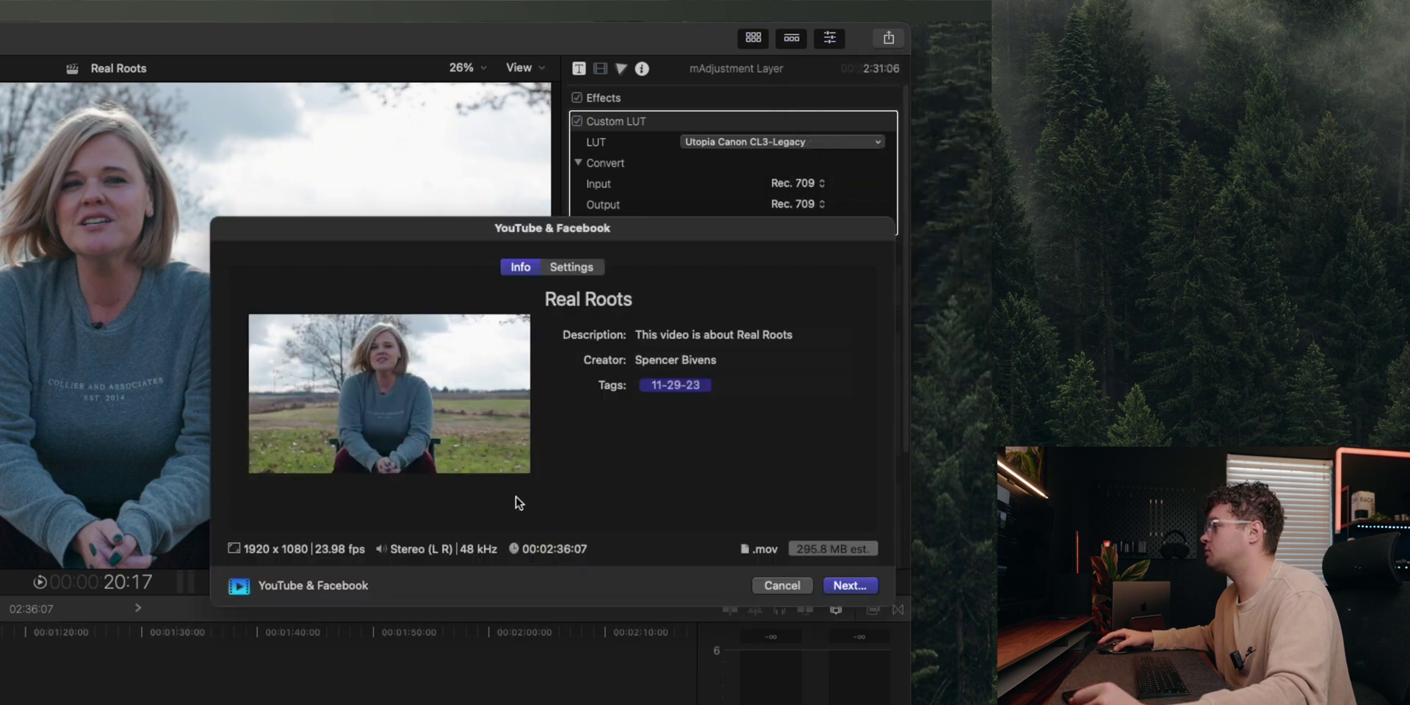
Back out of the YouTube & Facebook export without saving
left_click(846, 586)
left_click(861, 604)
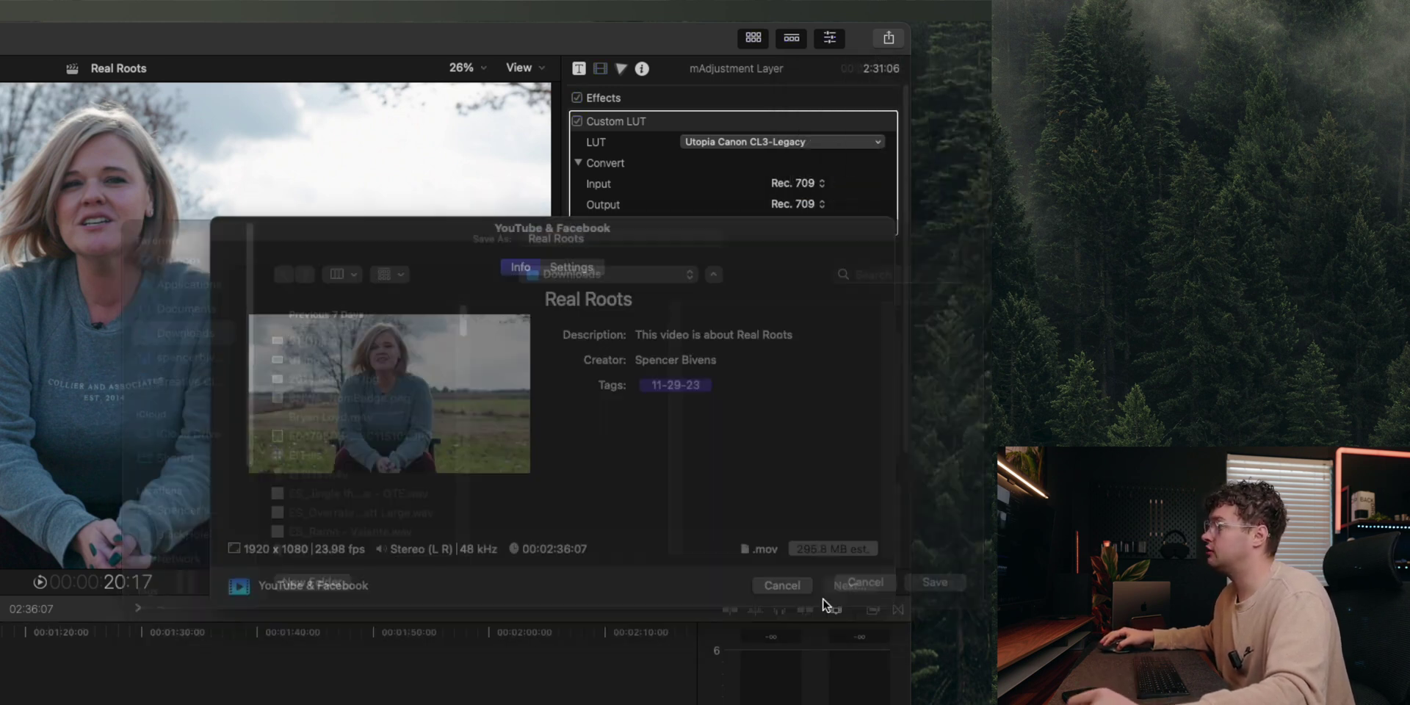
left_click(783, 585)
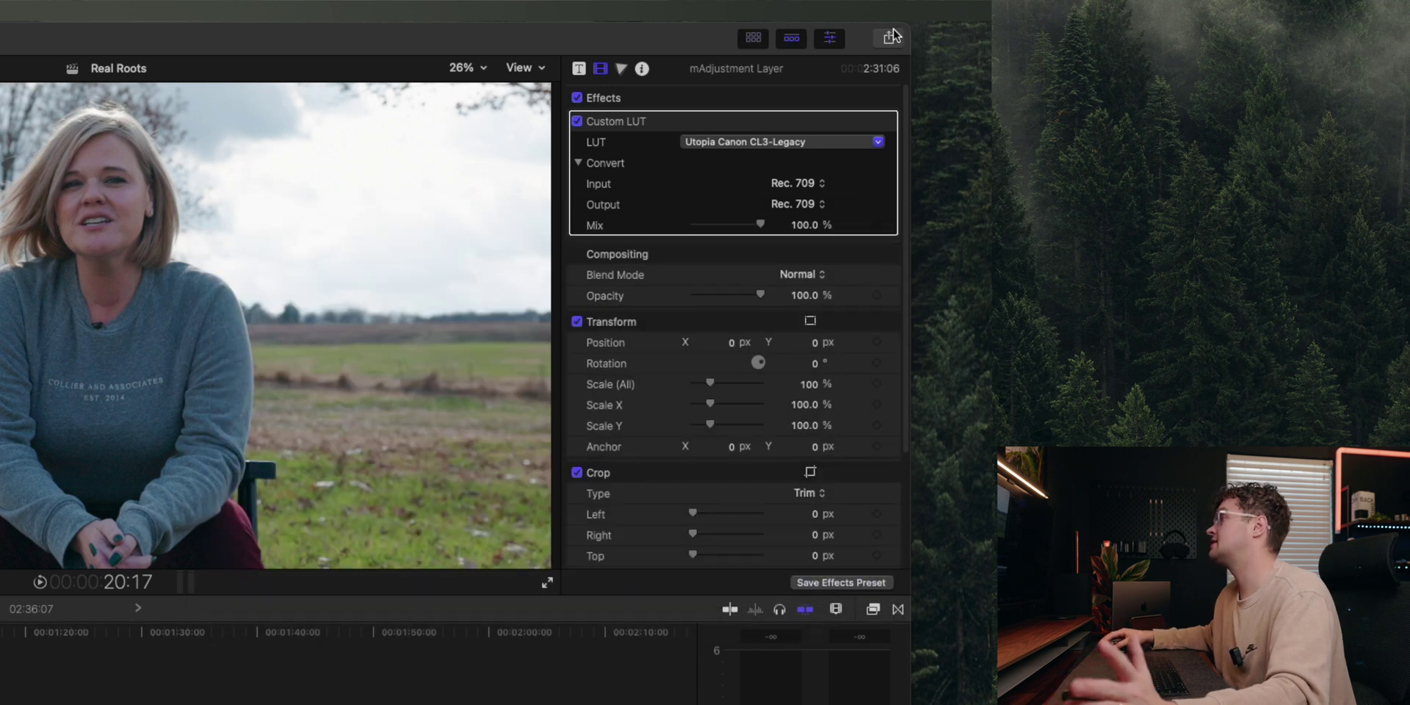
Open the Apple Devices 4K export for Real Roots at 3840x2160, .m4v
left_click(889, 37)
left_click(896, 181)
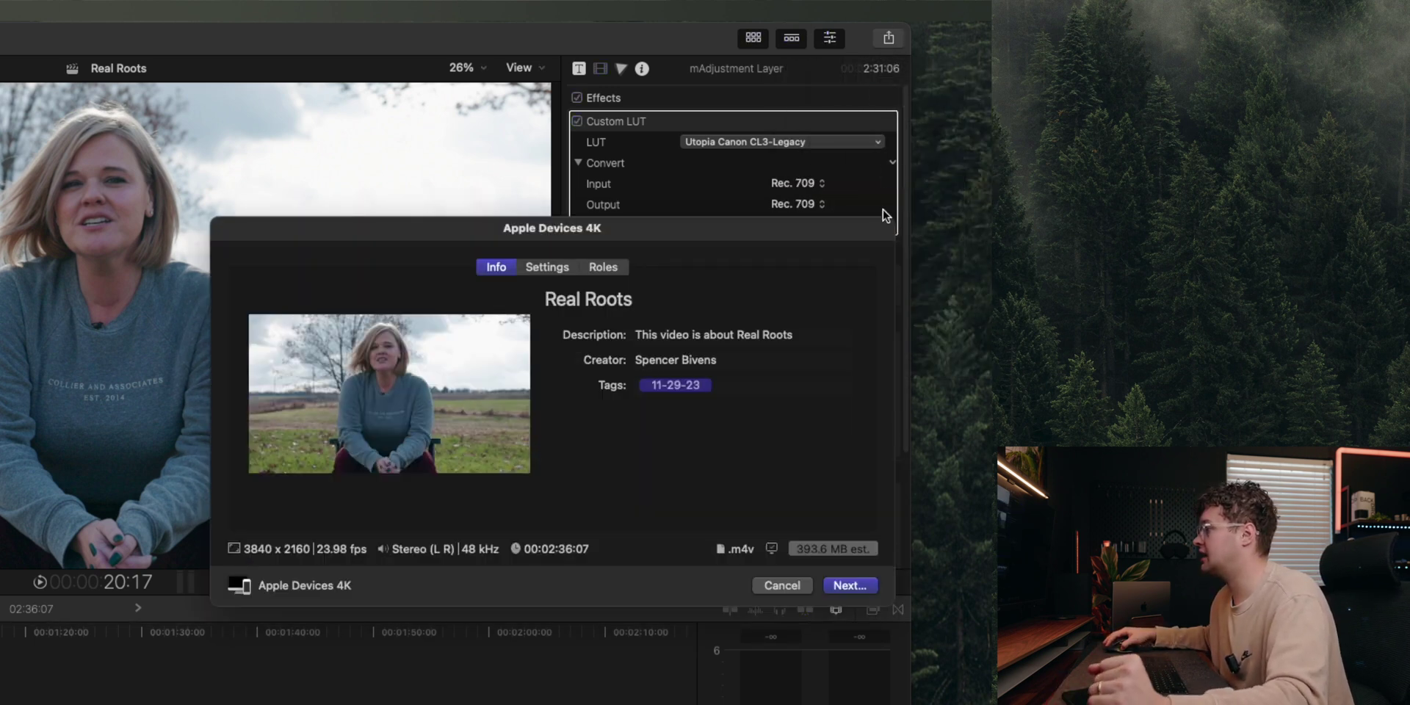
left_click(783, 585)
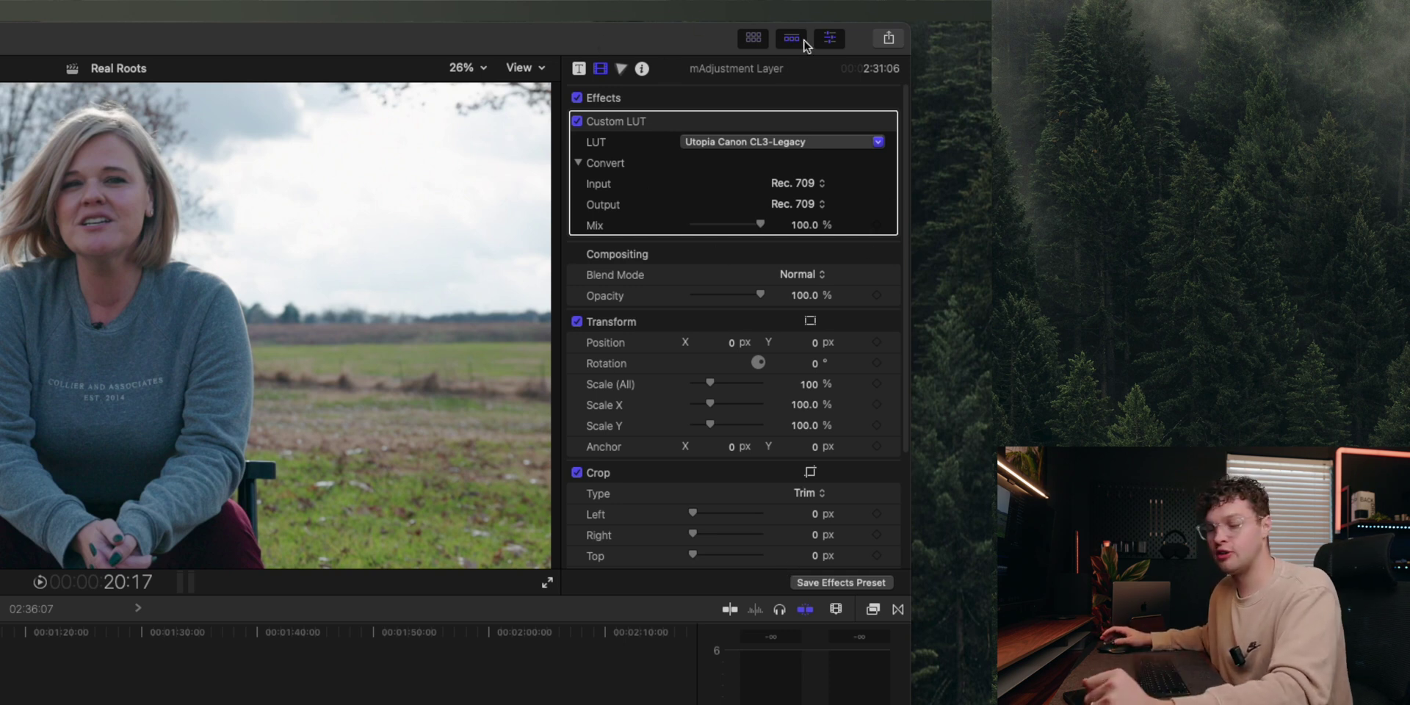
left_click(897, 38)
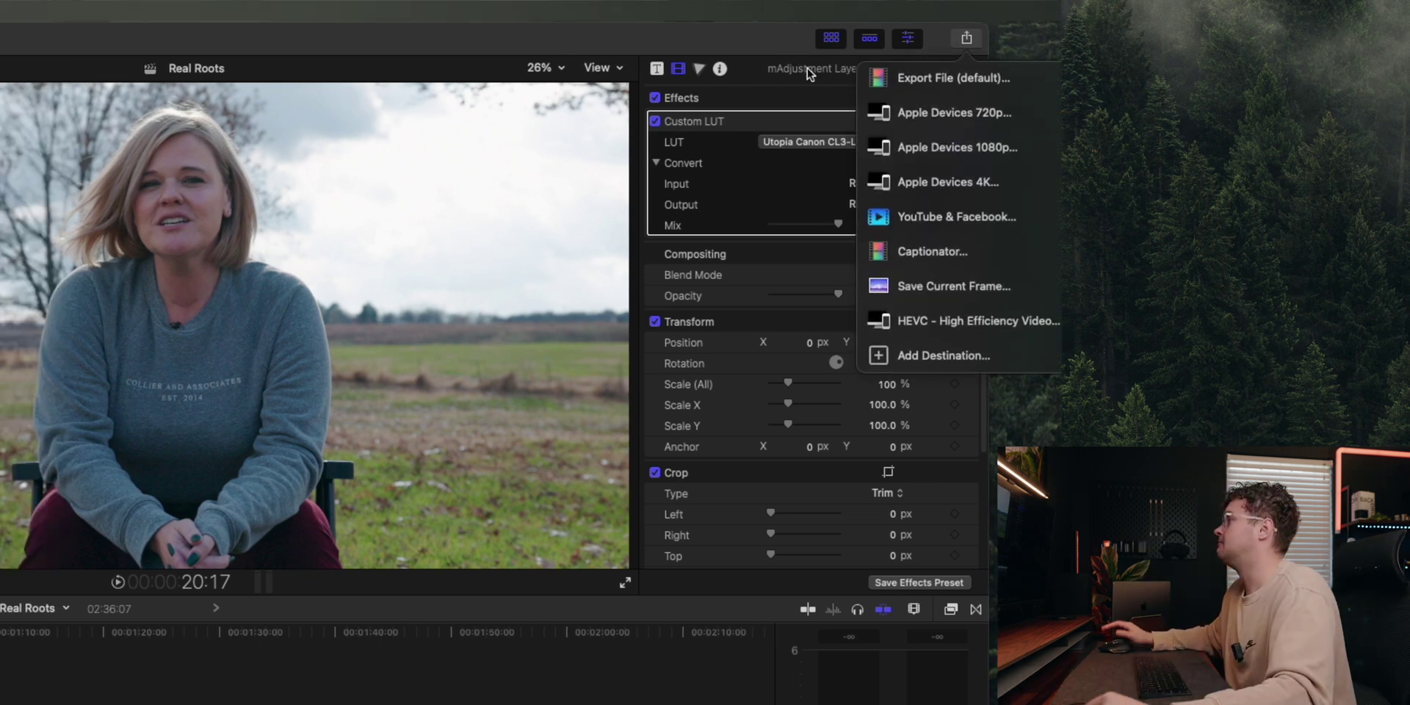
left_click(1020, 193)
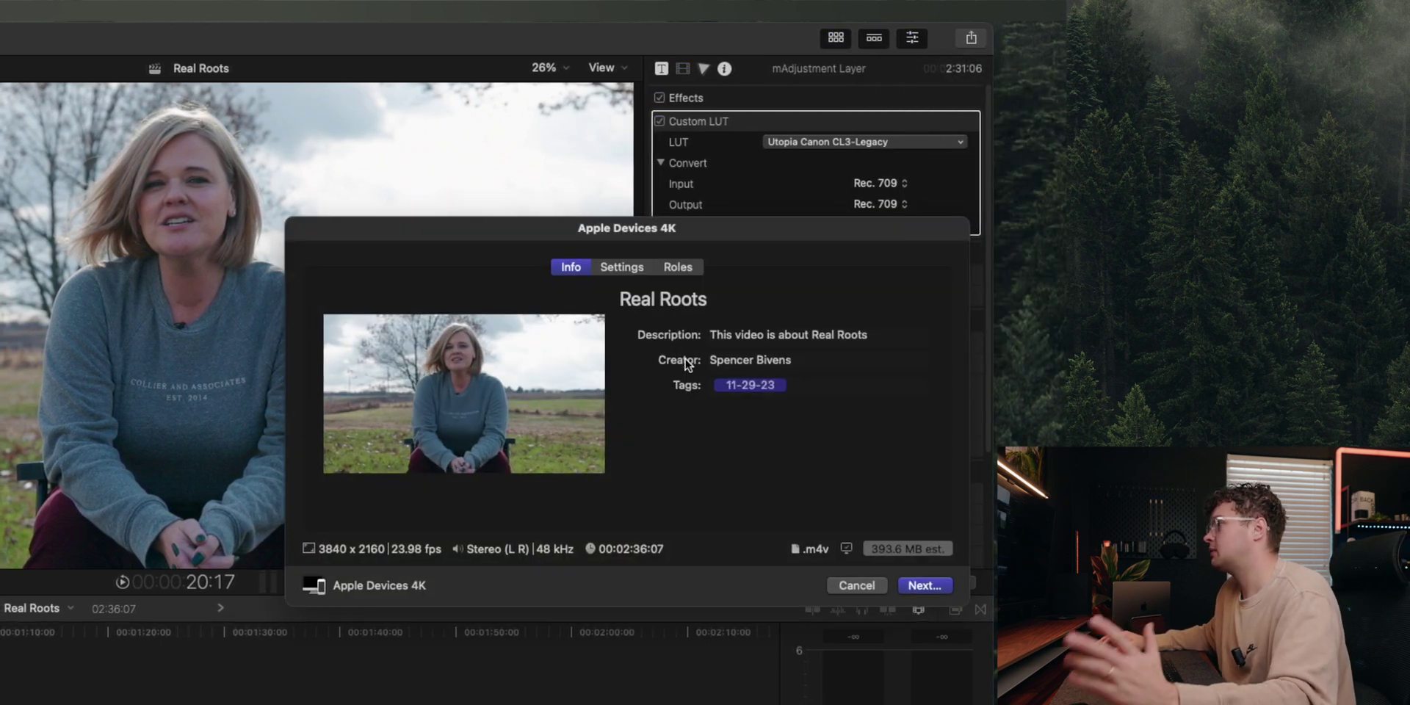
left_click(620, 266)
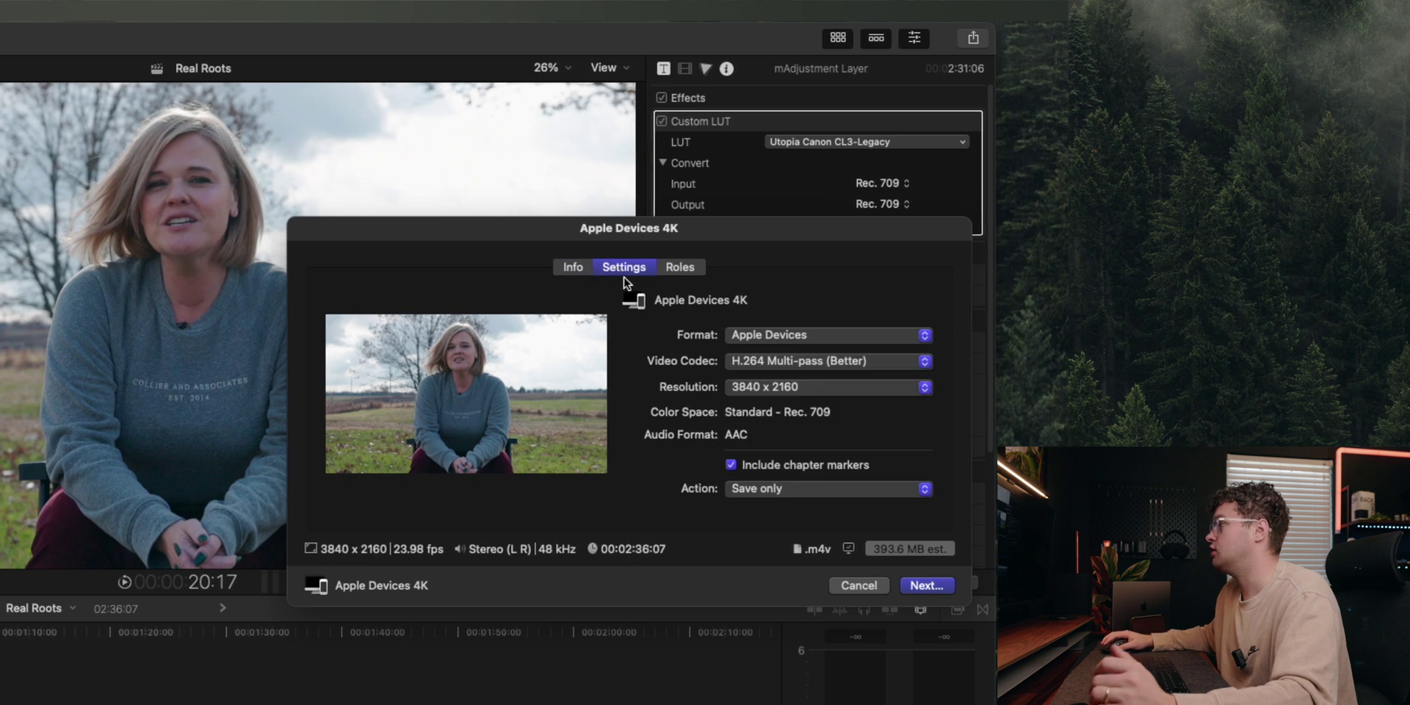
left_click(586, 267)
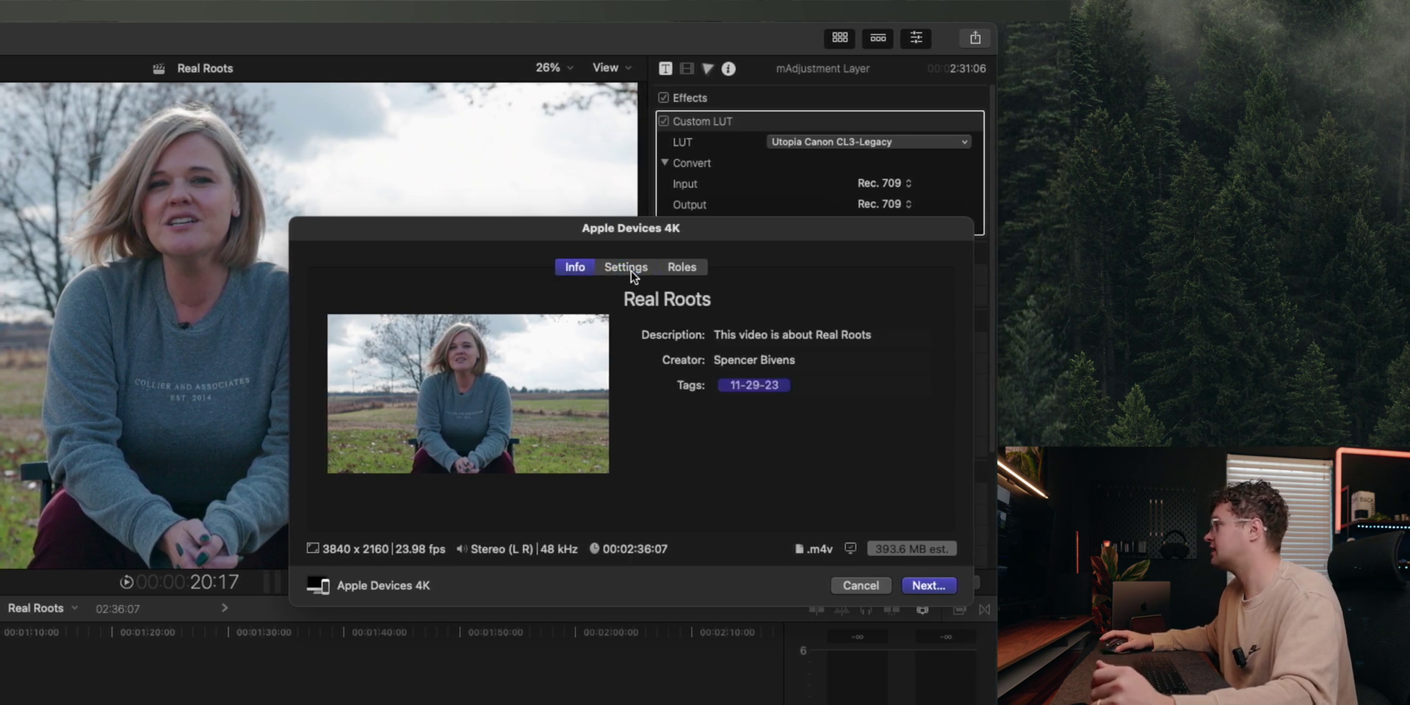
left_click(642, 266)
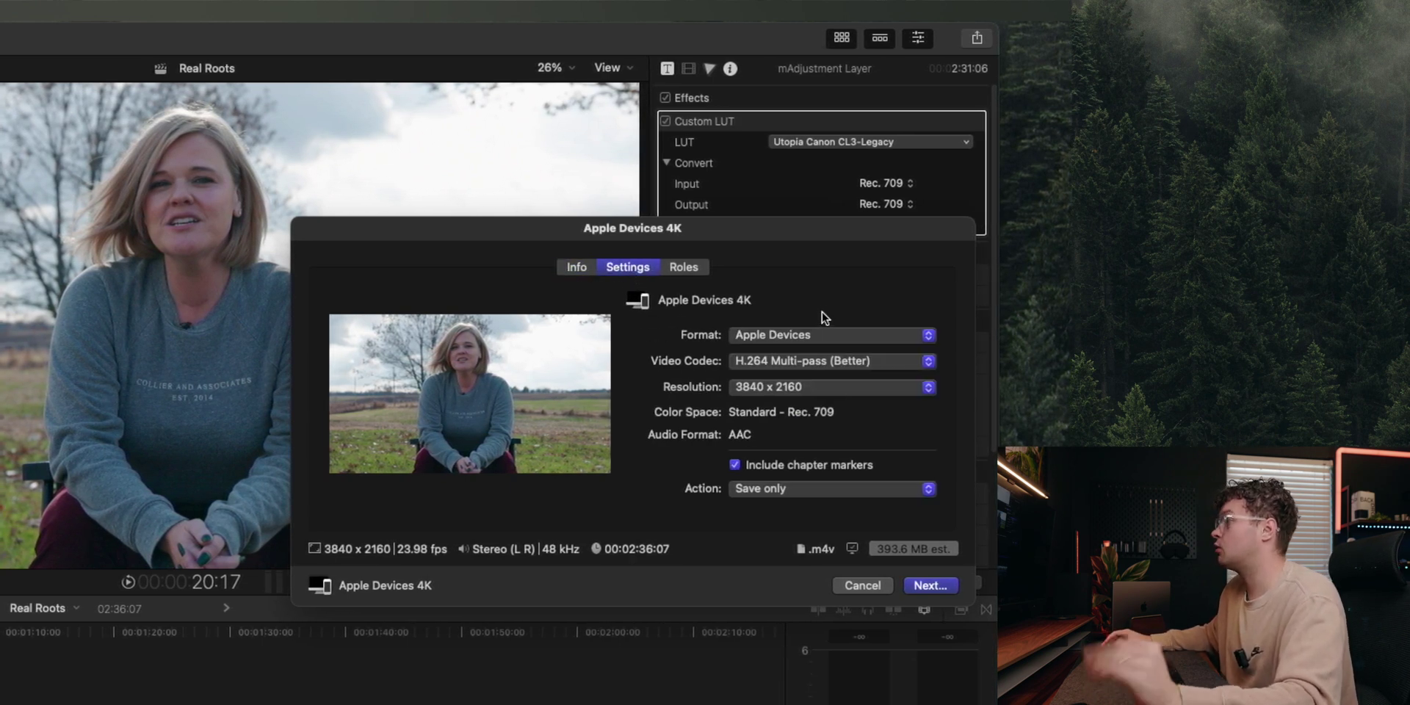
left_click(815, 339)
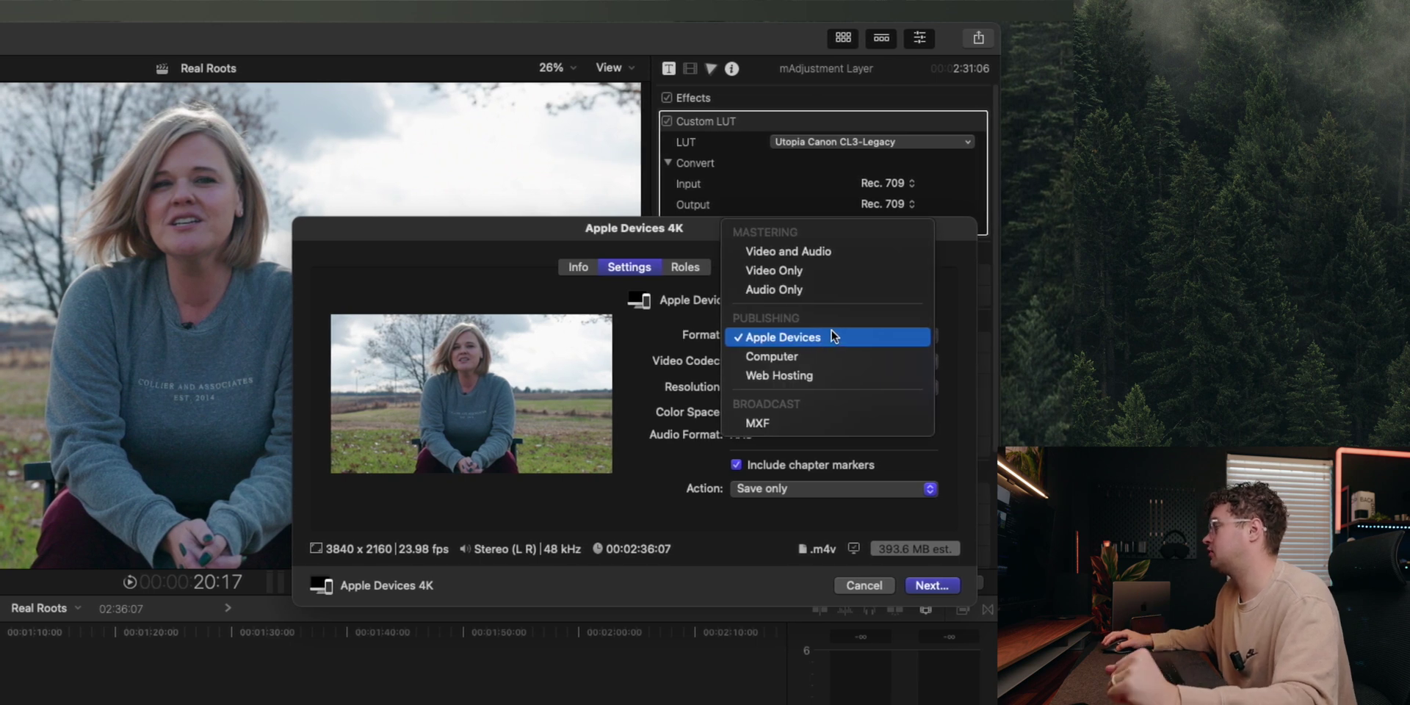
left_click(834, 336)
left_click(834, 336)
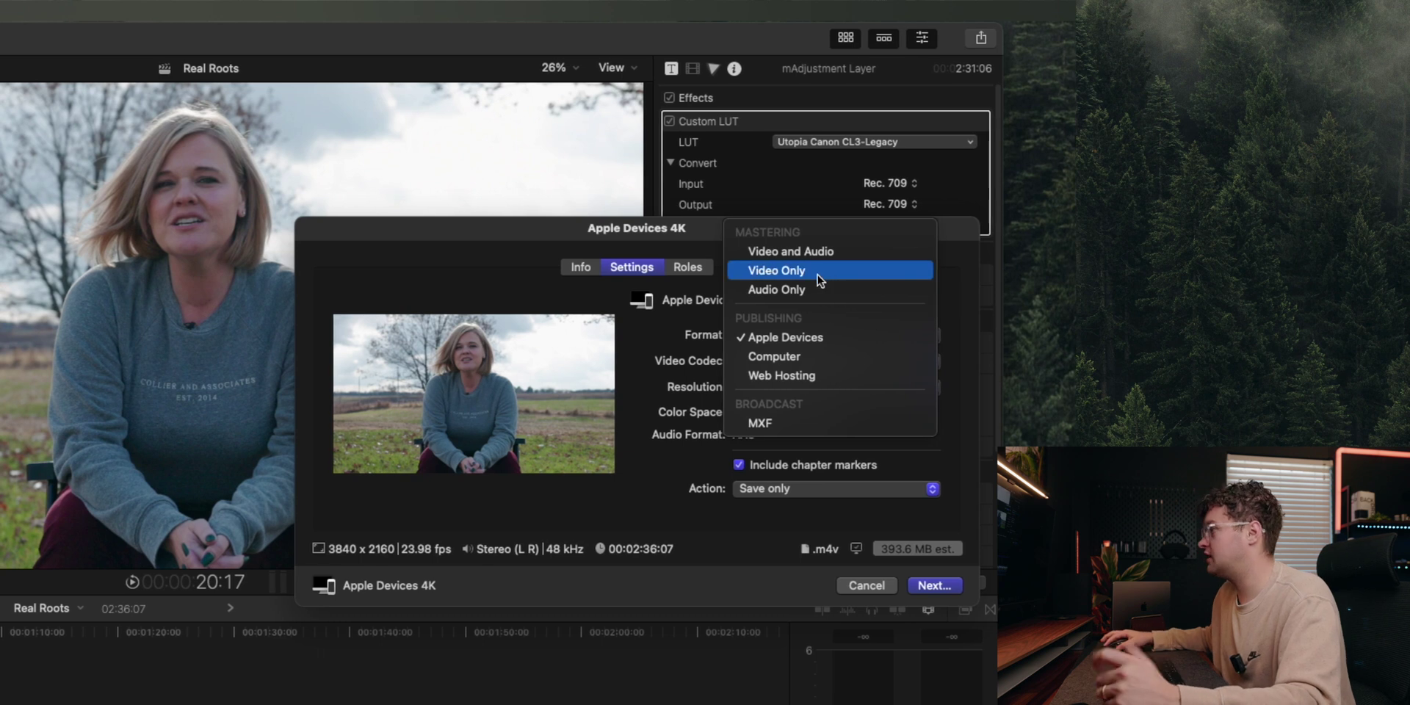
left_click(812, 337)
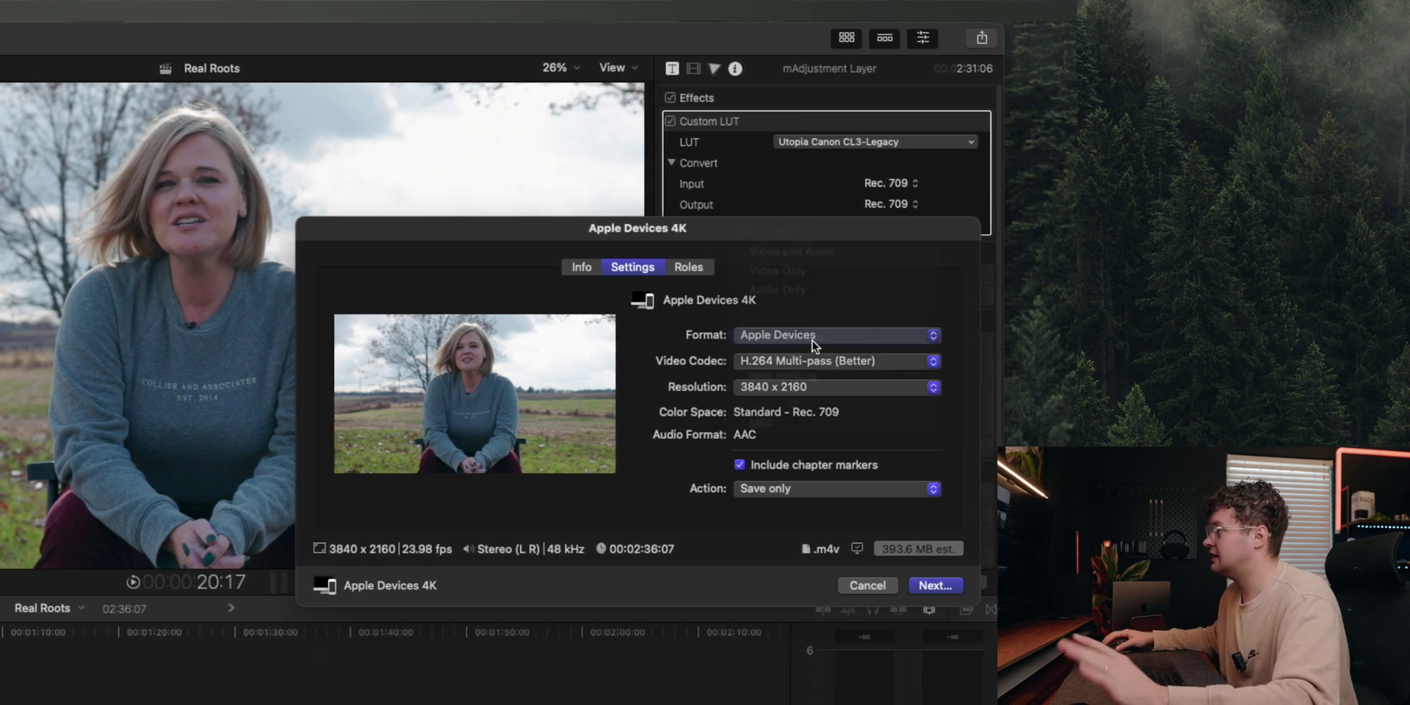
left_click(895, 368)
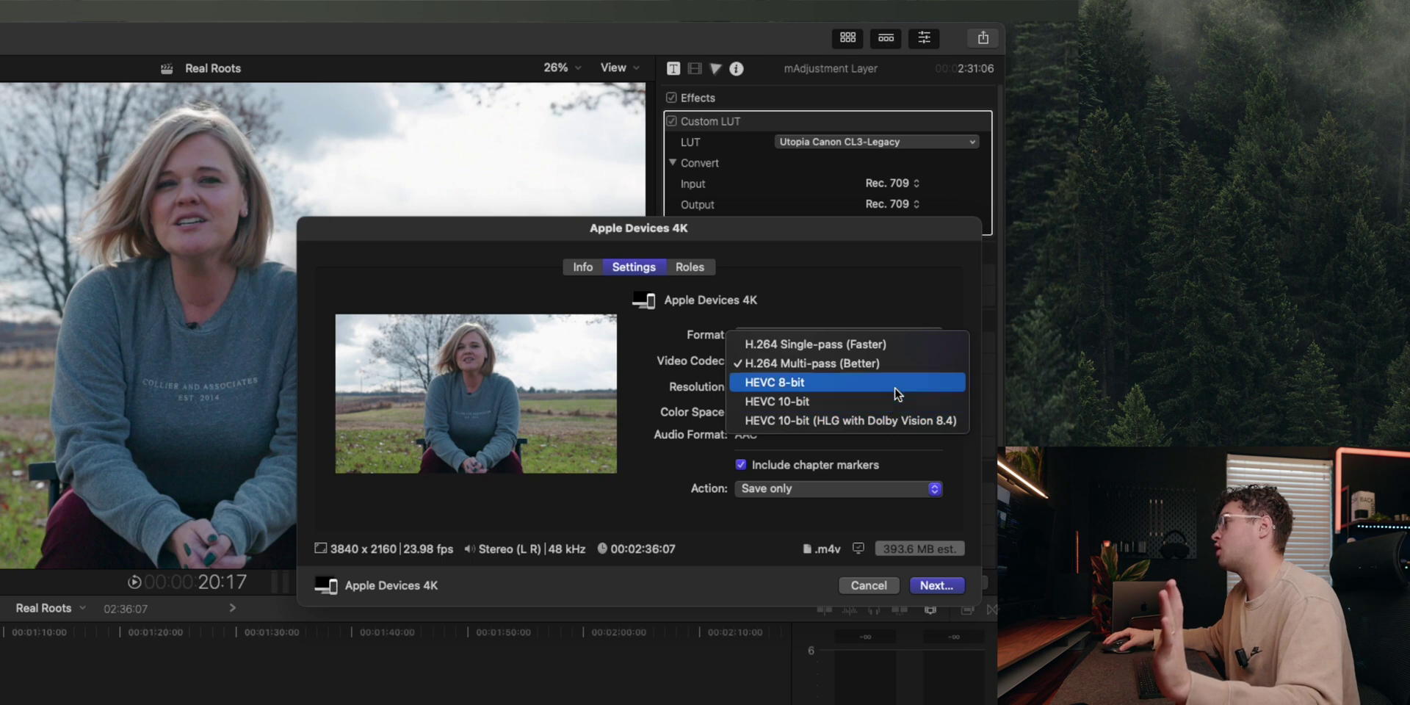
left_click(900, 363)
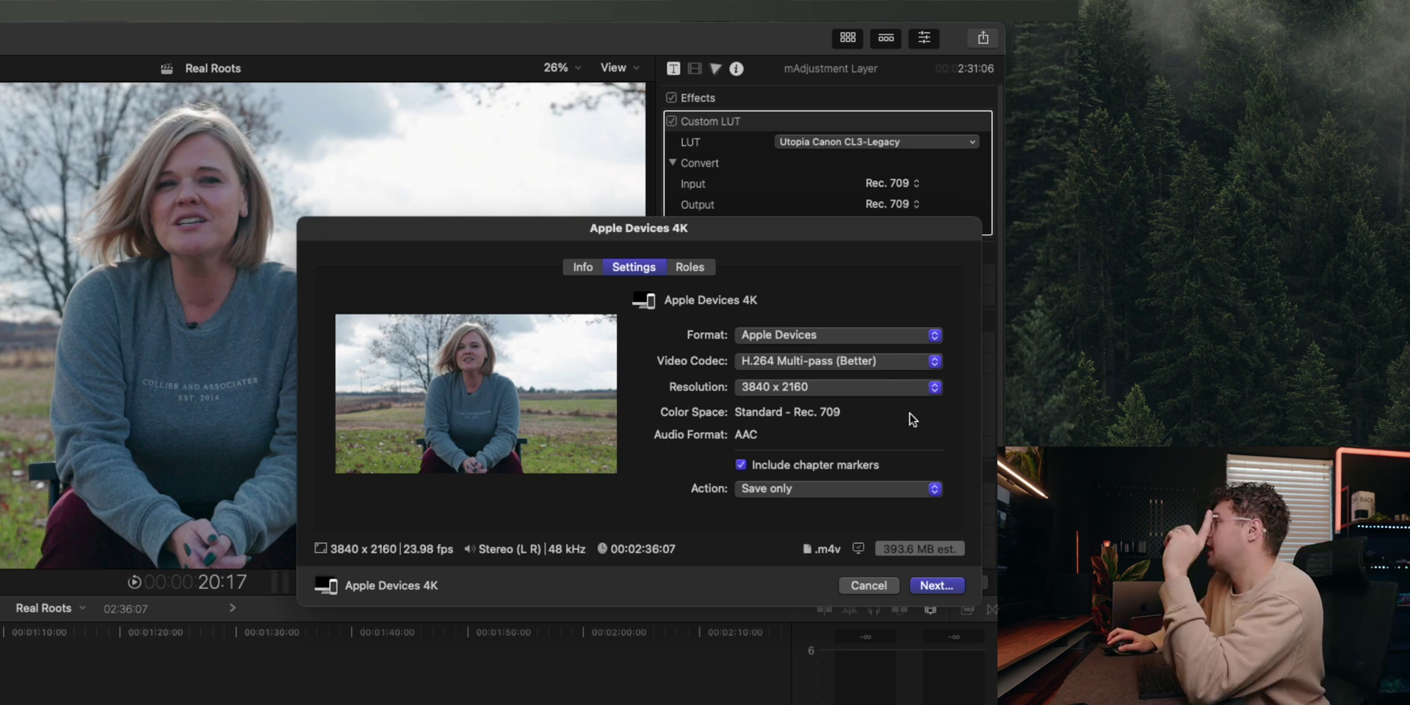
left_click(811, 387)
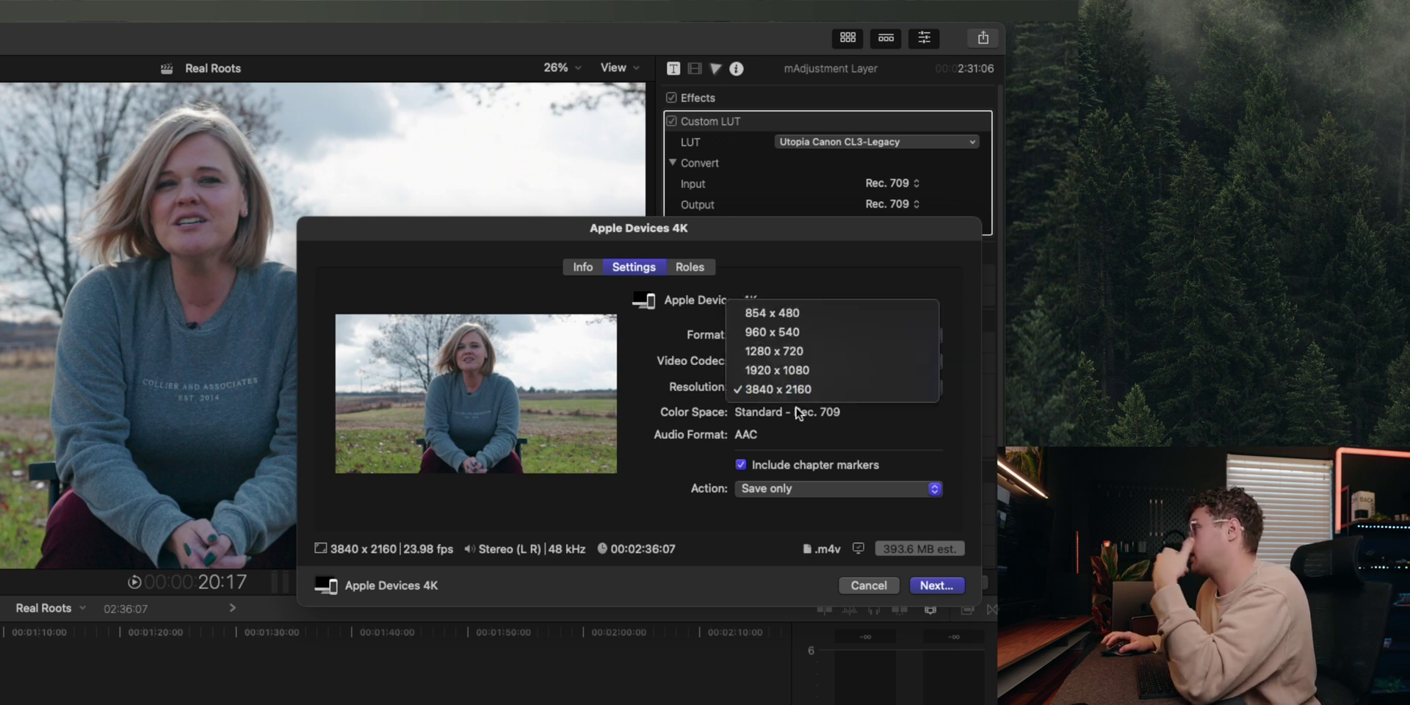
left_click(787, 415)
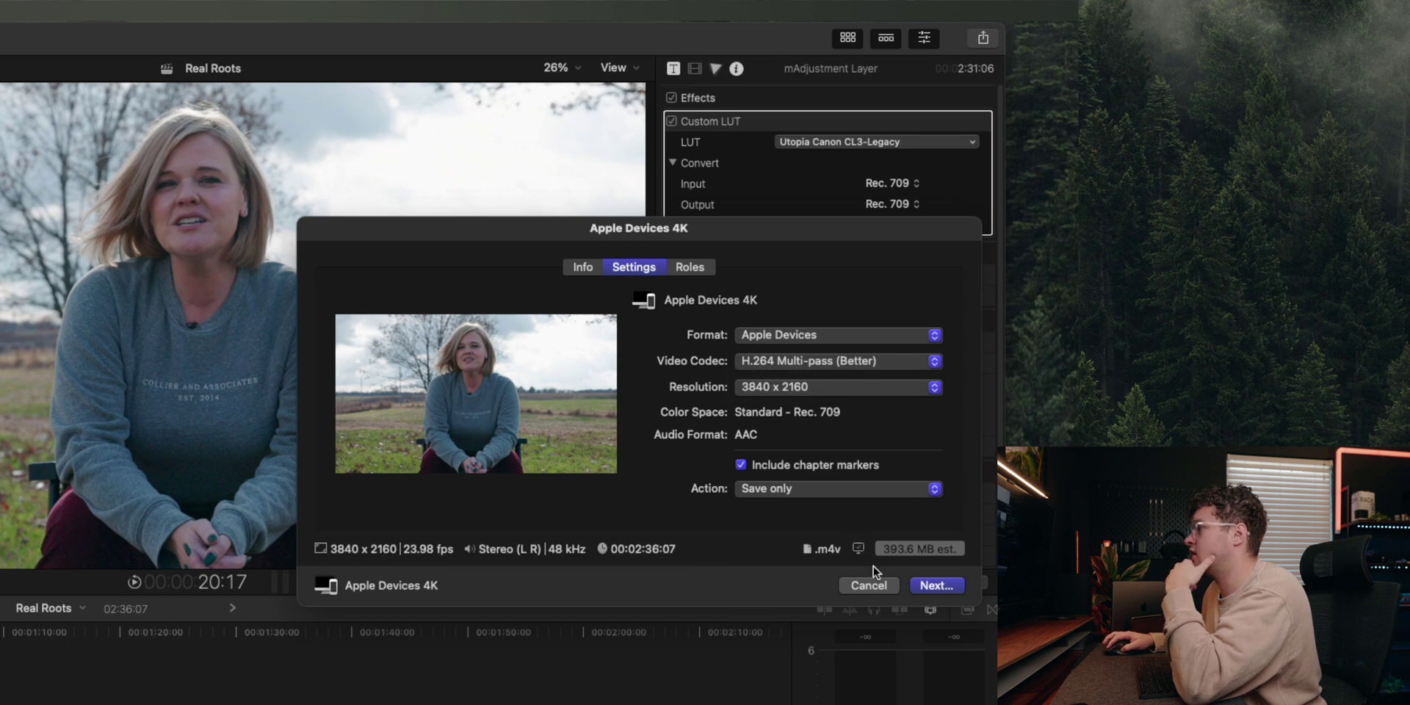
Save the 3840x2160 Apple Devices 4K export of Real Roots to the Desktop project folder
left_click(933, 587)
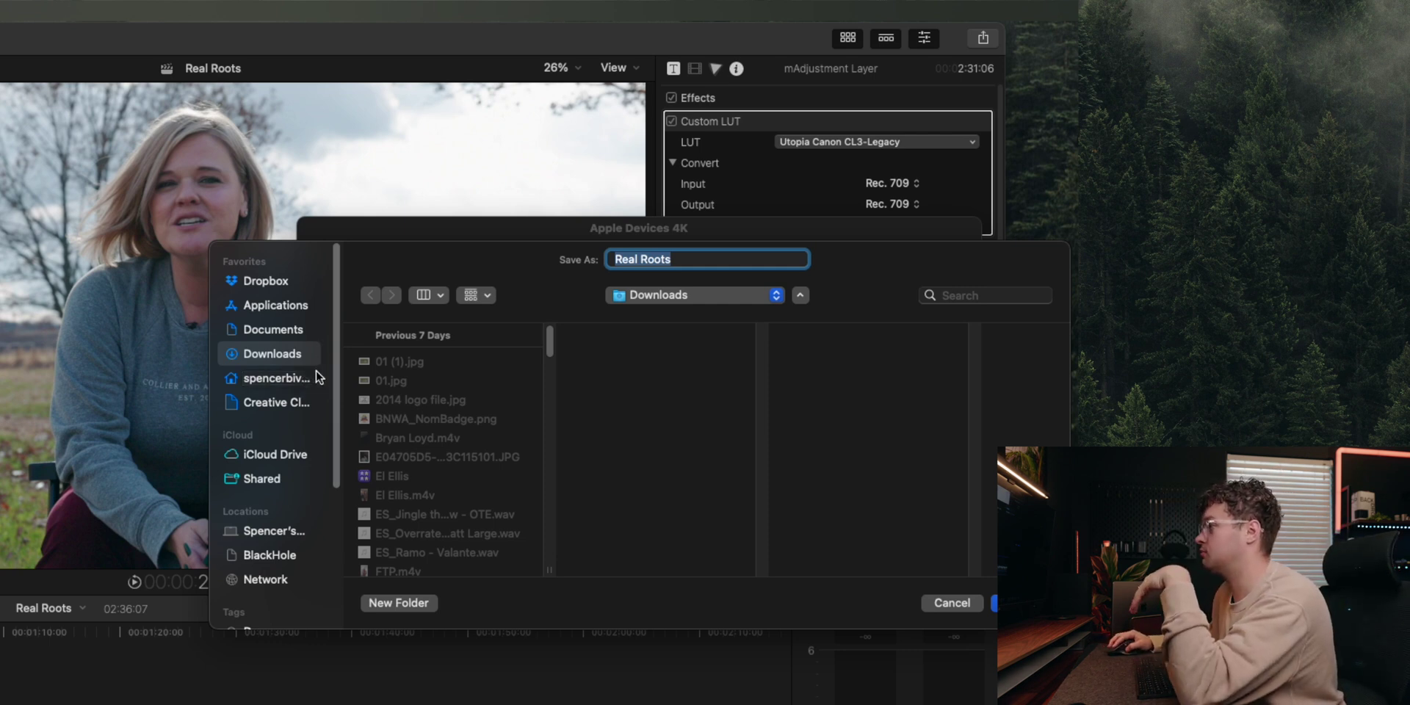
left_click(303, 384)
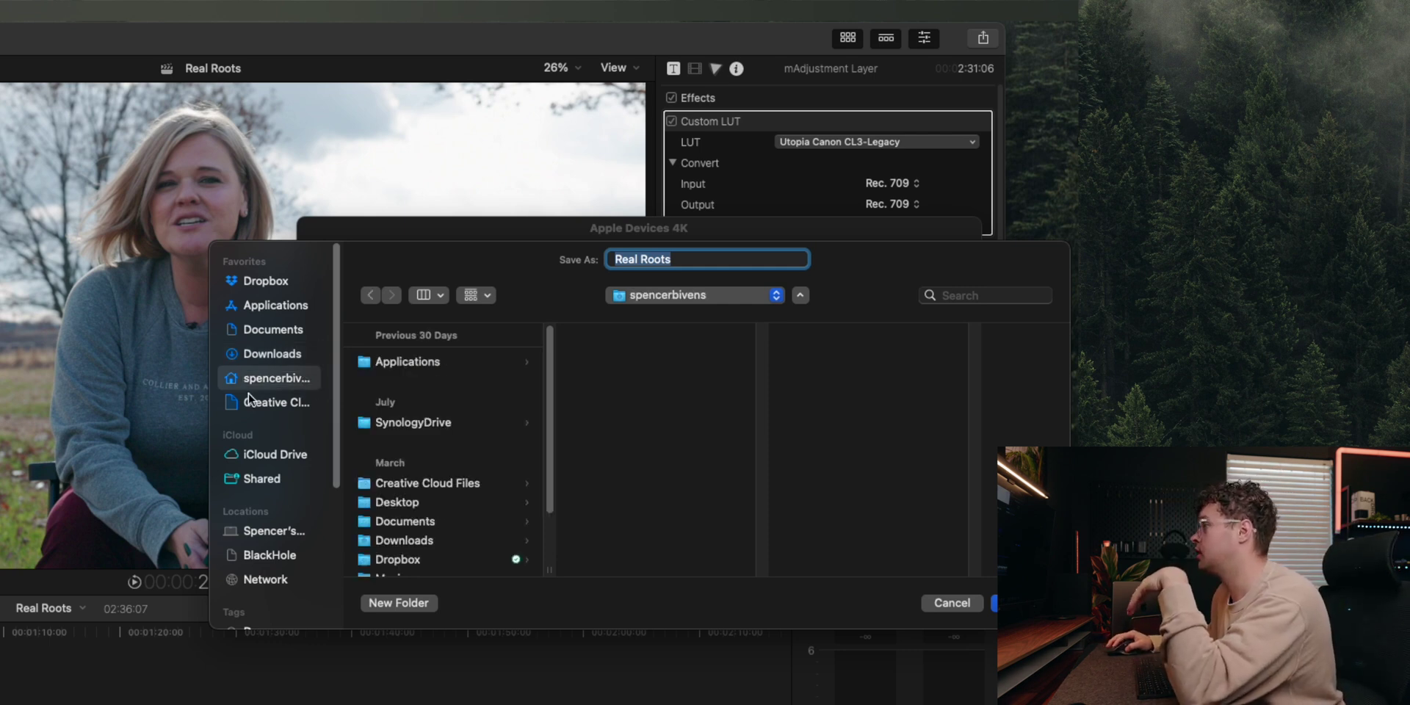
left_click(397, 503)
left_click(711, 363)
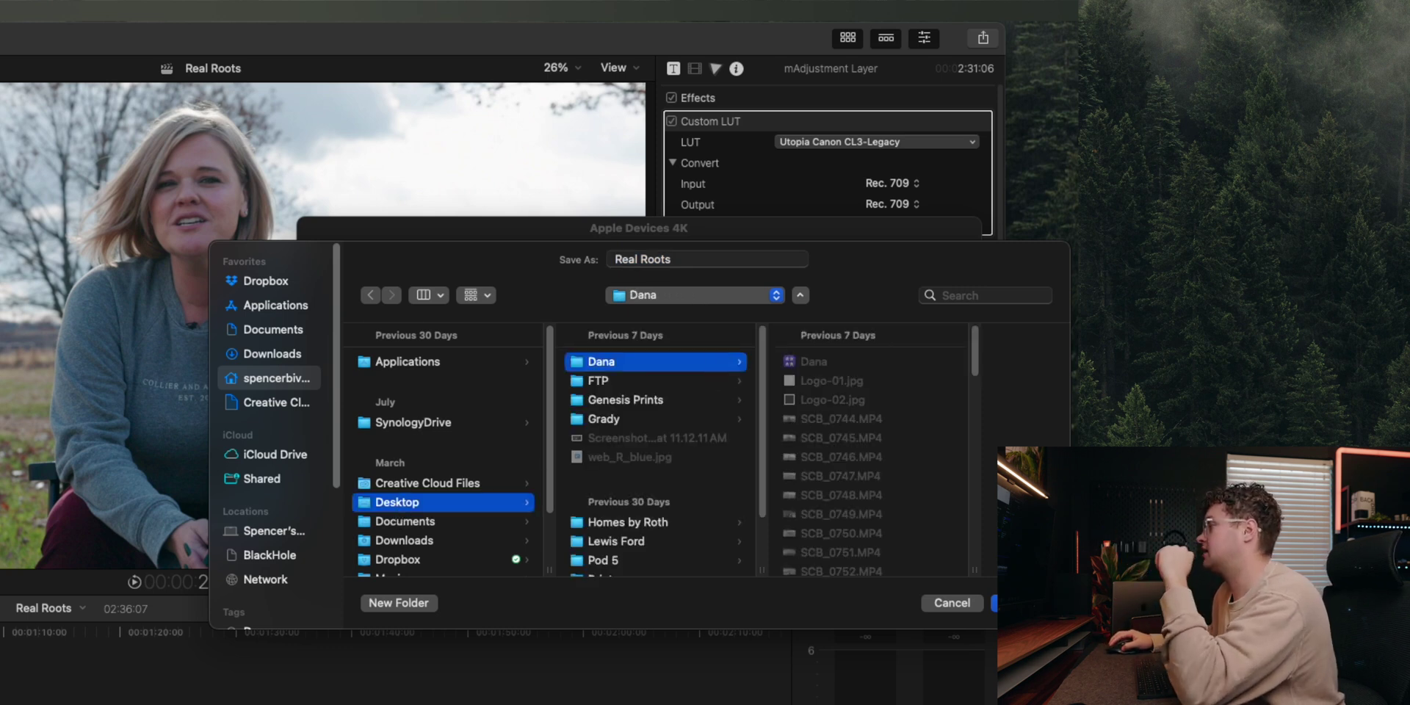
key("Return")
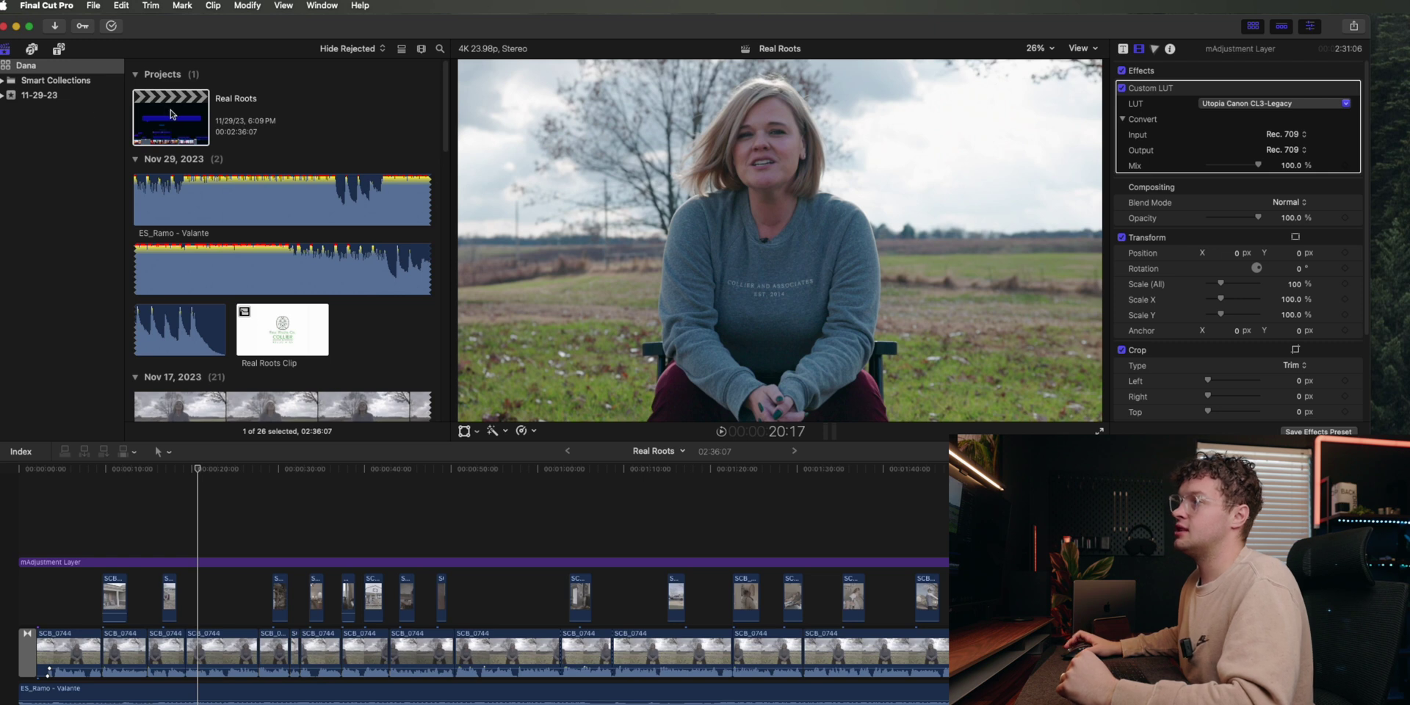
right_click(171, 114)
Duplicate Real Roots as 'Real Roots Vertical' with the Vertical video format (720x1280, 23.98p)
left_click(290, 178)
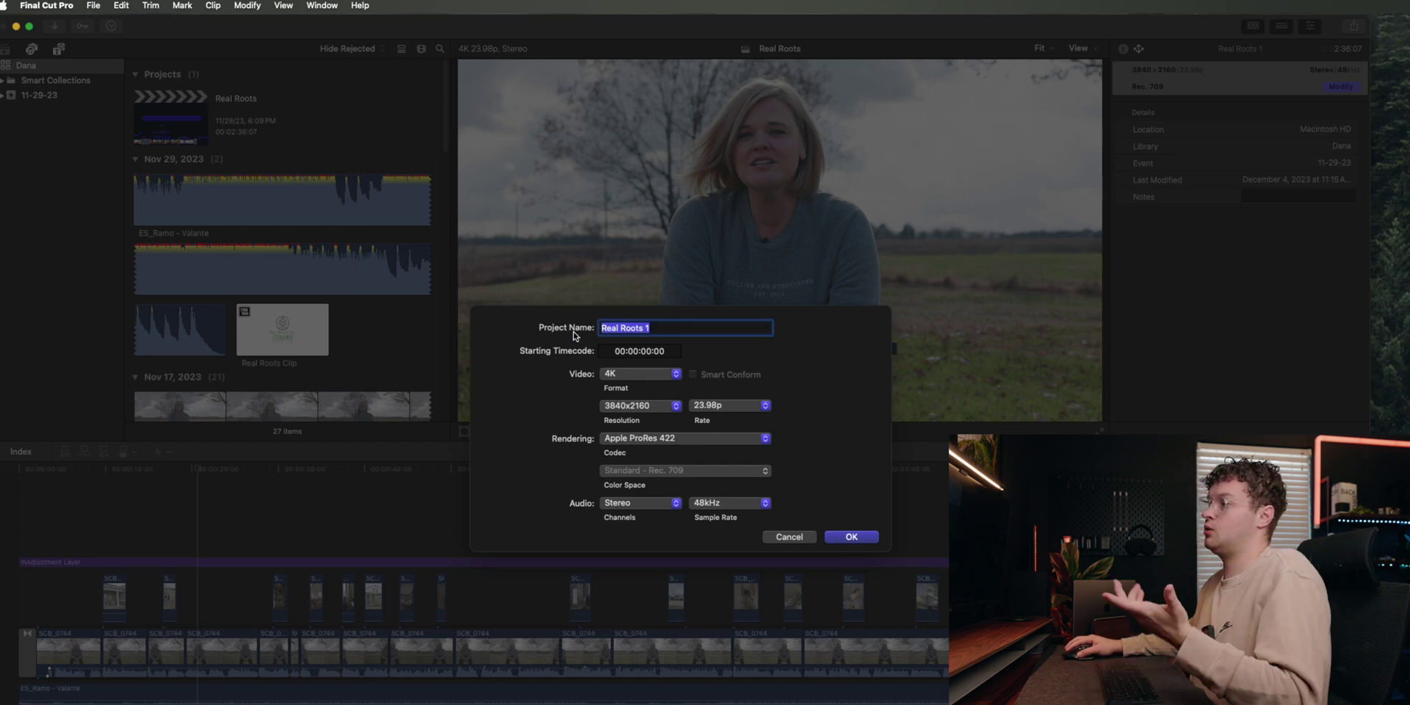
type("Re")
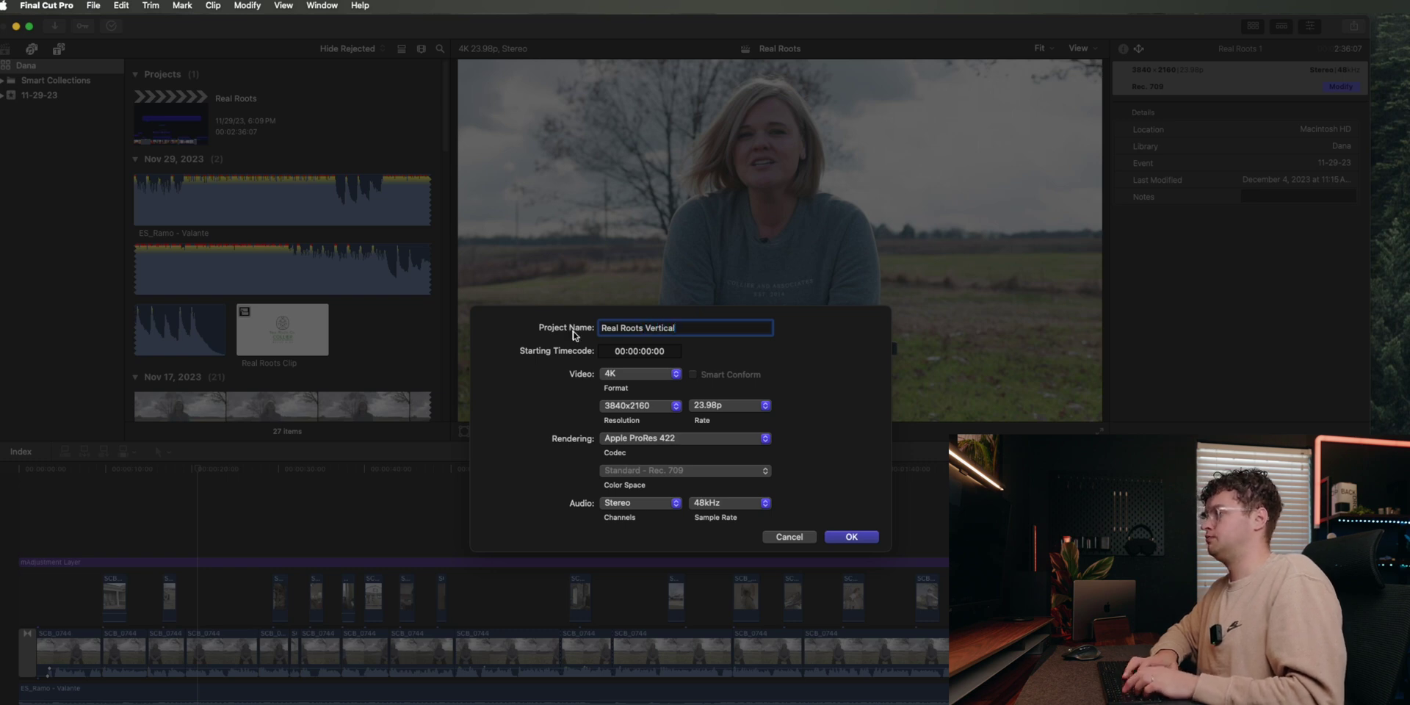
left_click(640, 374)
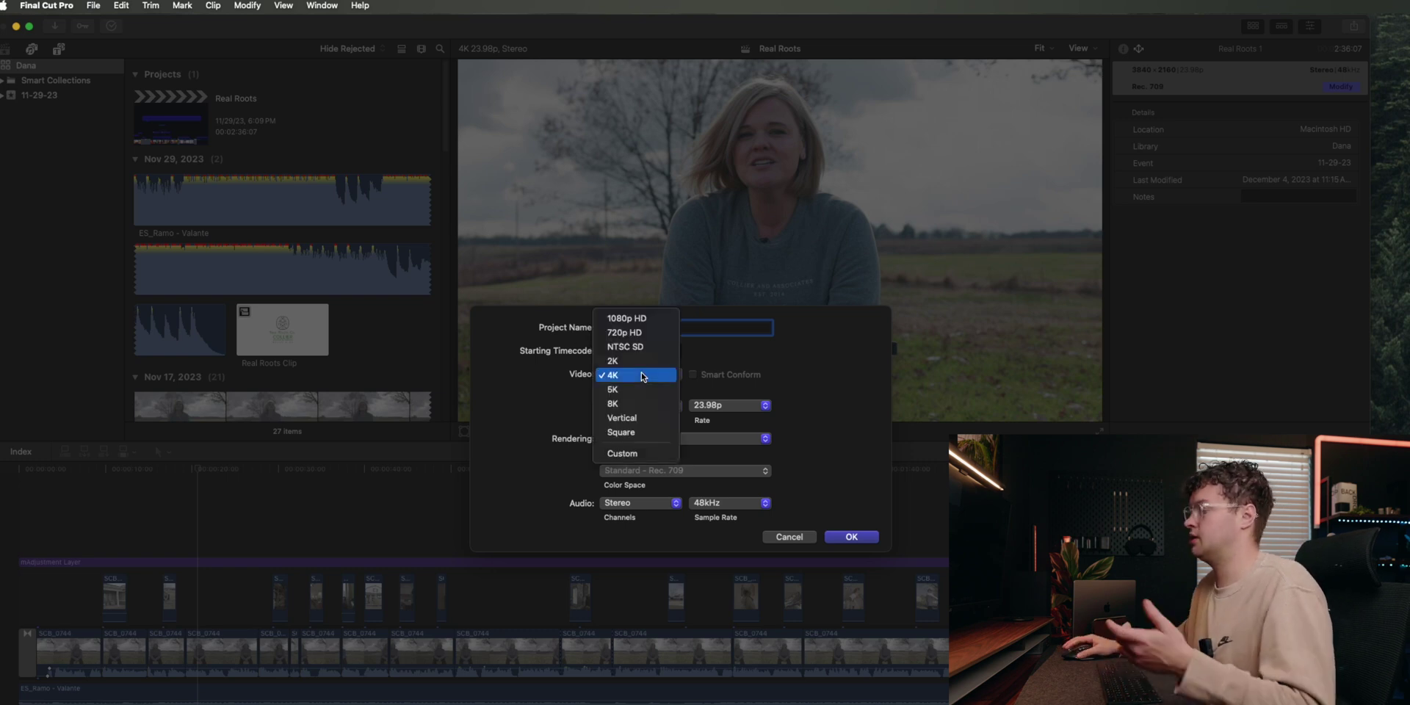
left_click(653, 417)
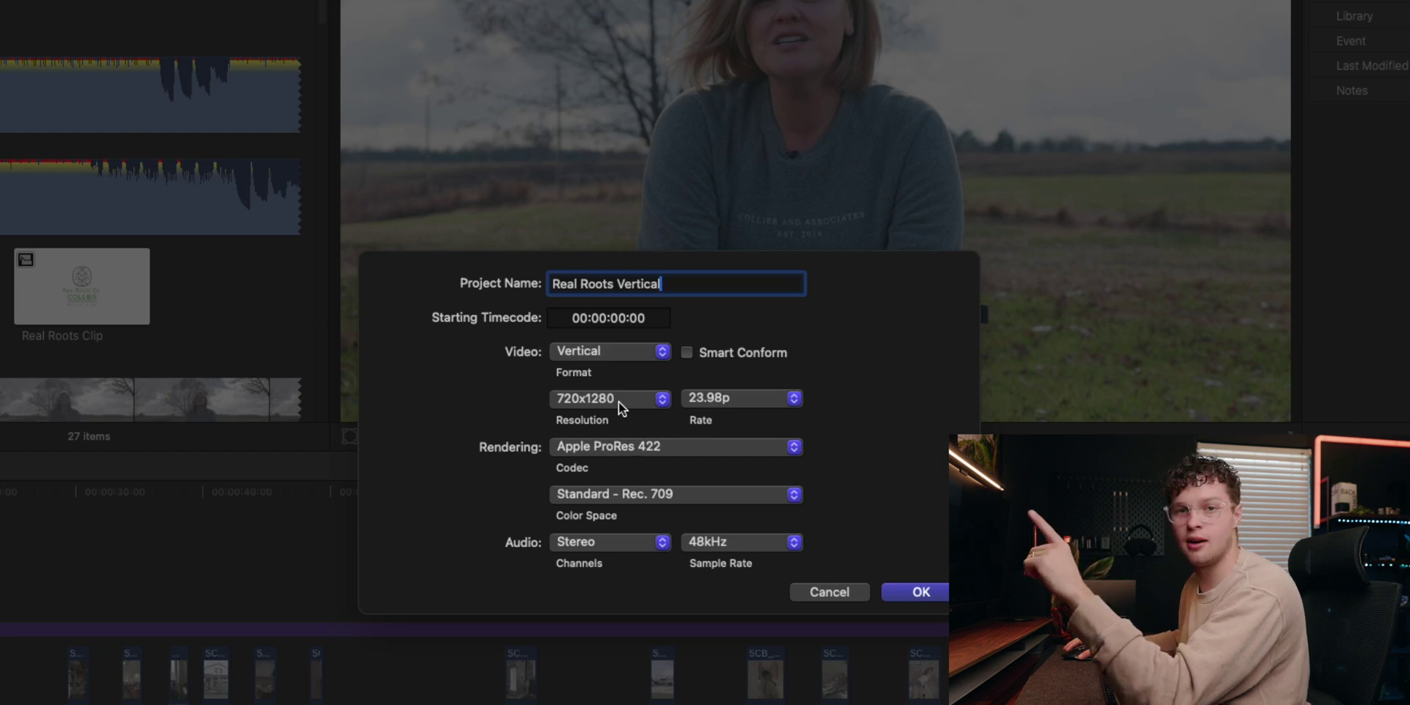
Set resolution 1080x1920, keep Rec. 709, leave Smart Conform off, and create the duplicate
left_click(618, 401)
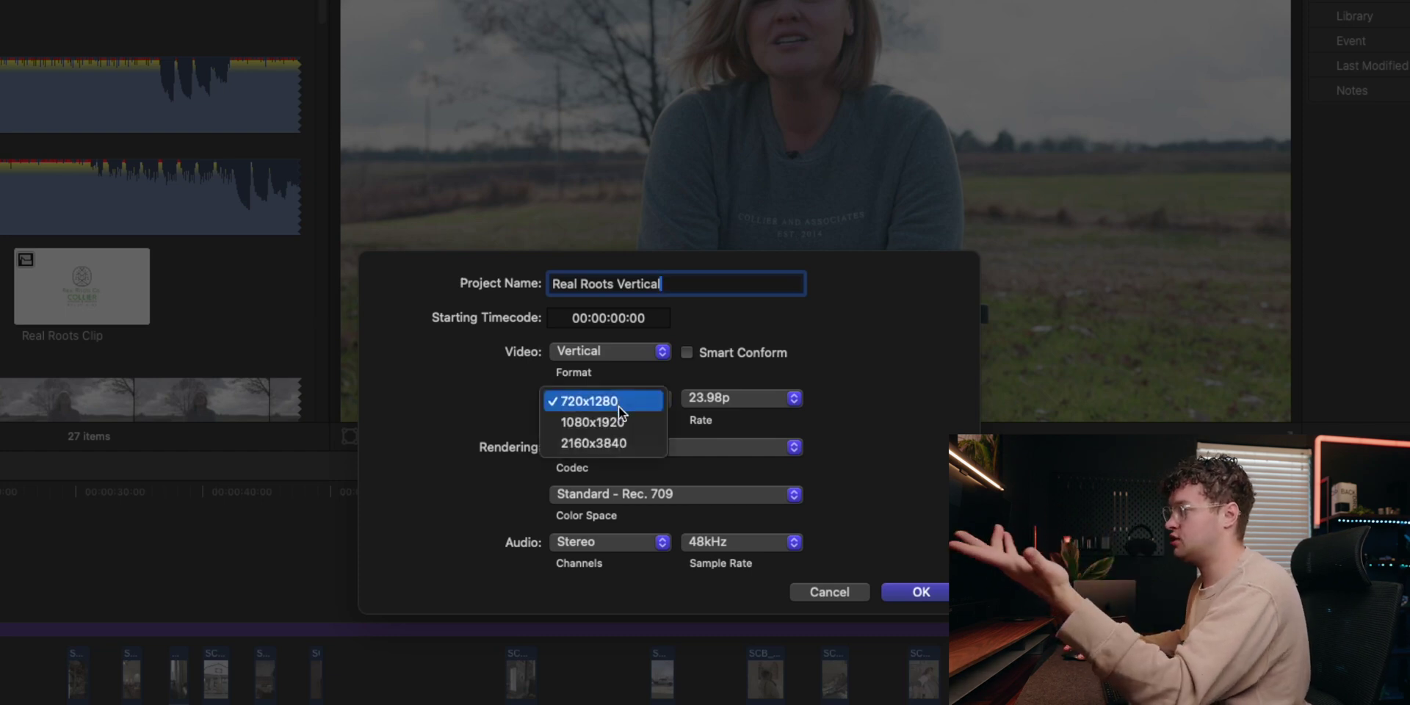
left_click(602, 416)
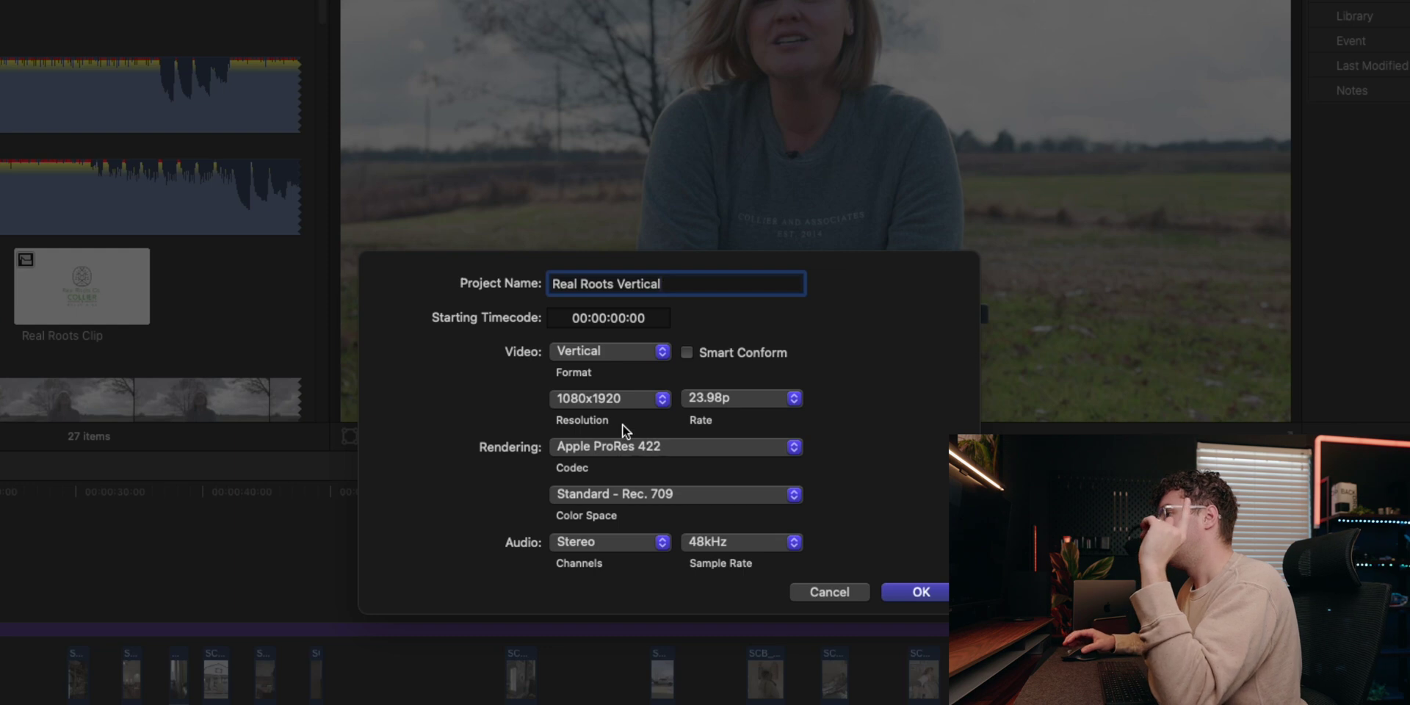
left_click(599, 498)
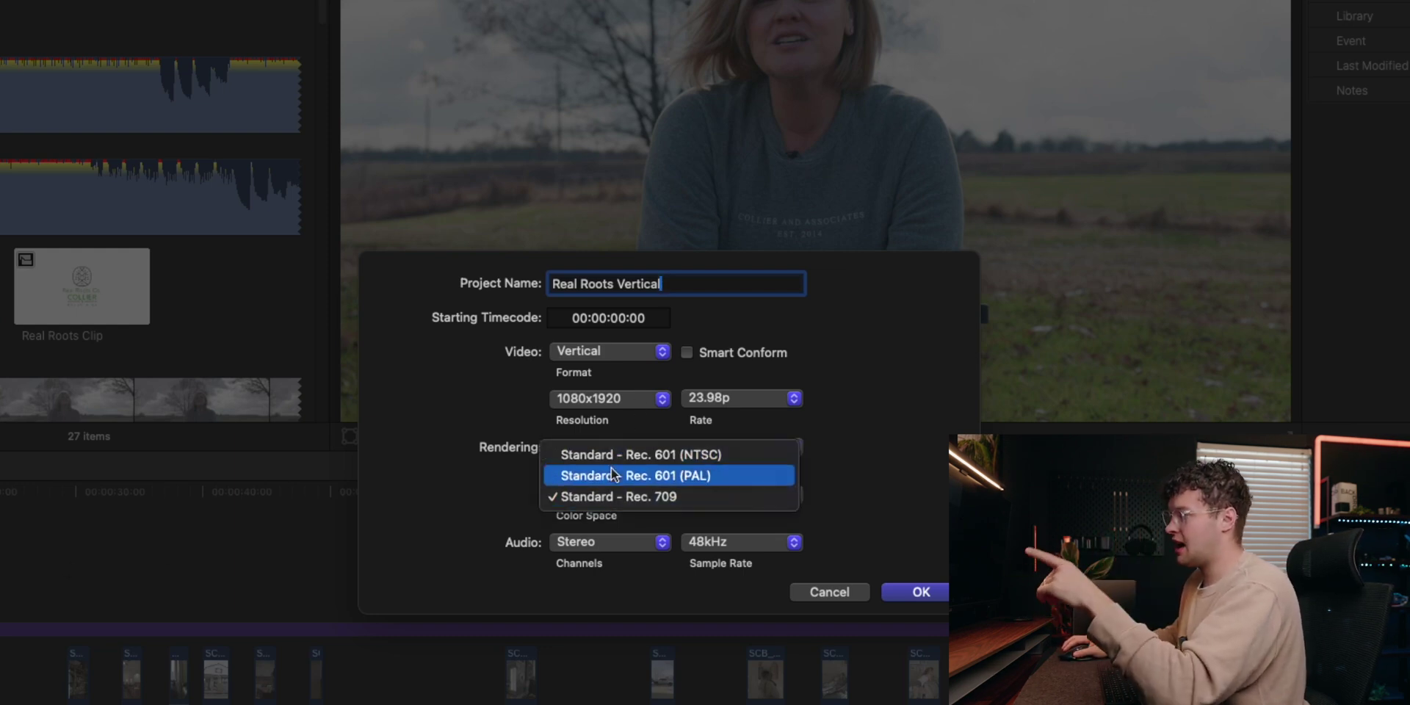
left_click(611, 504)
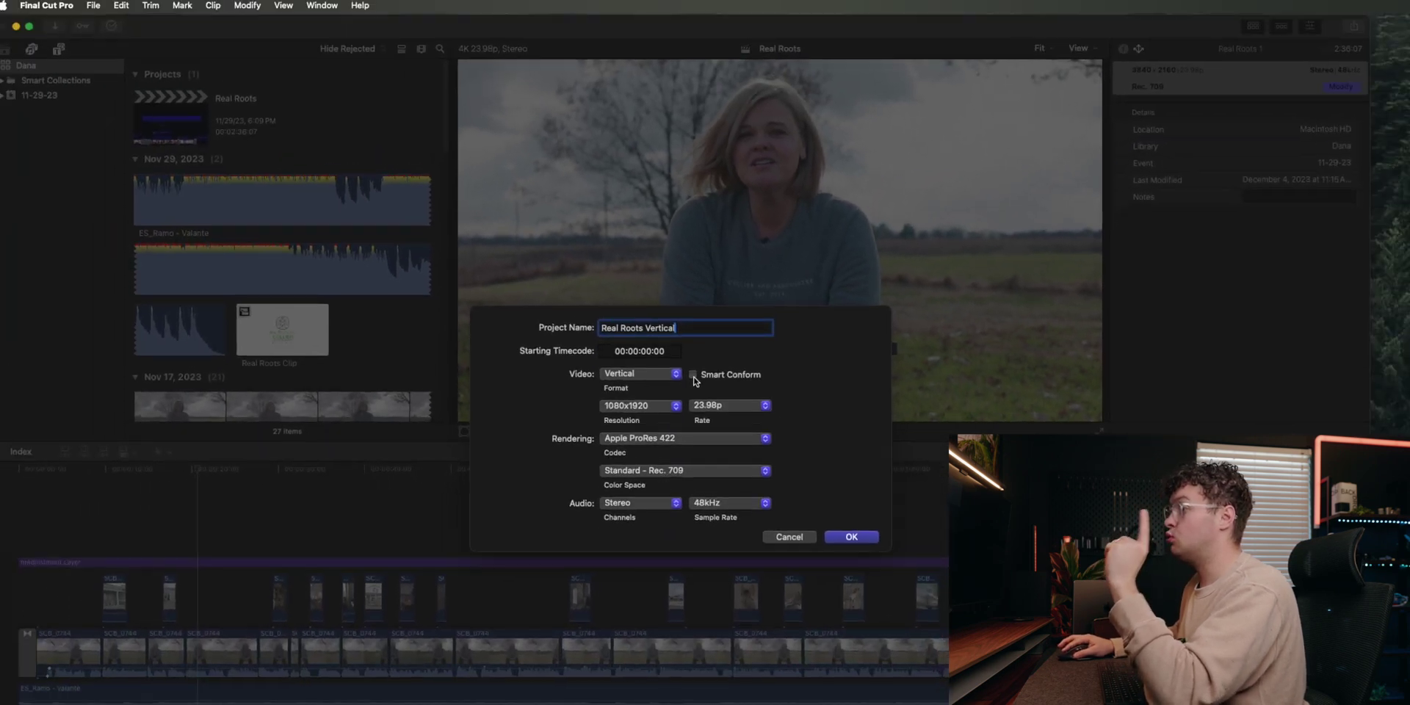
left_click(692, 375)
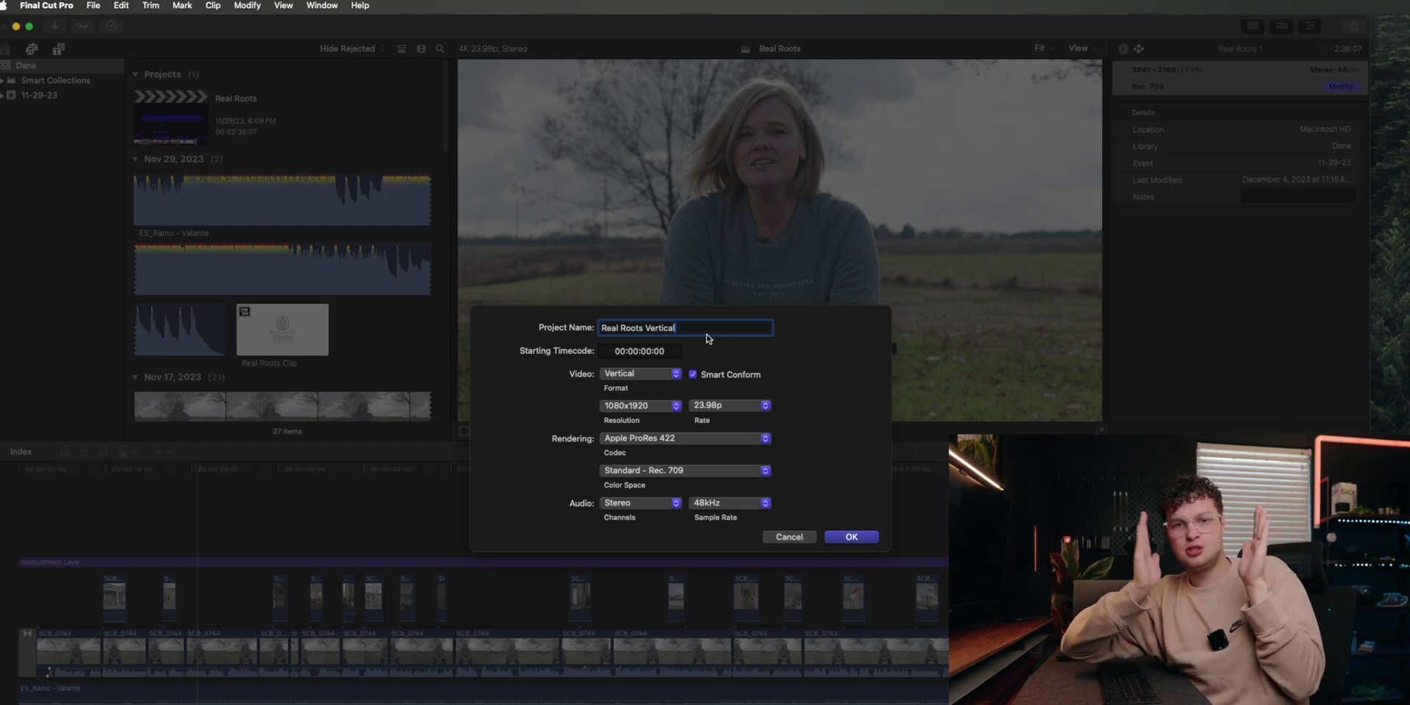
left_click(693, 375)
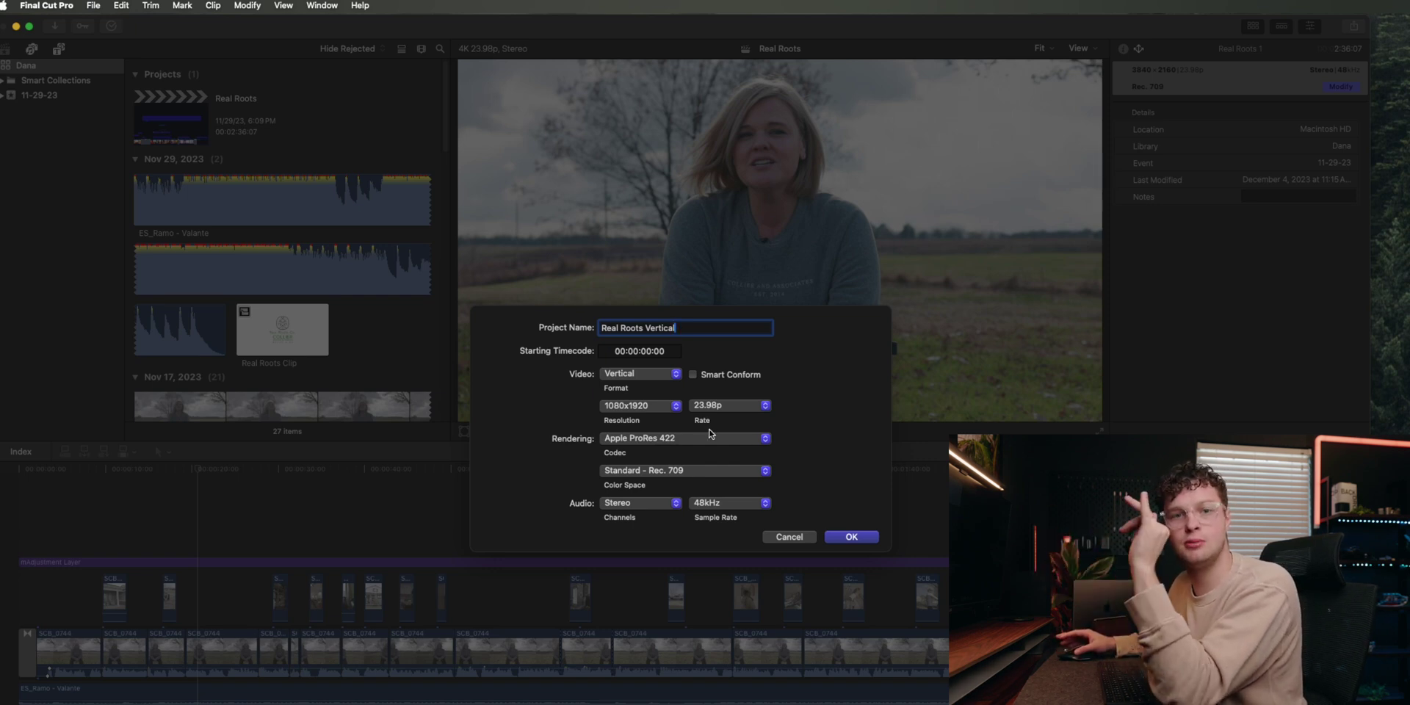
left_click(840, 537)
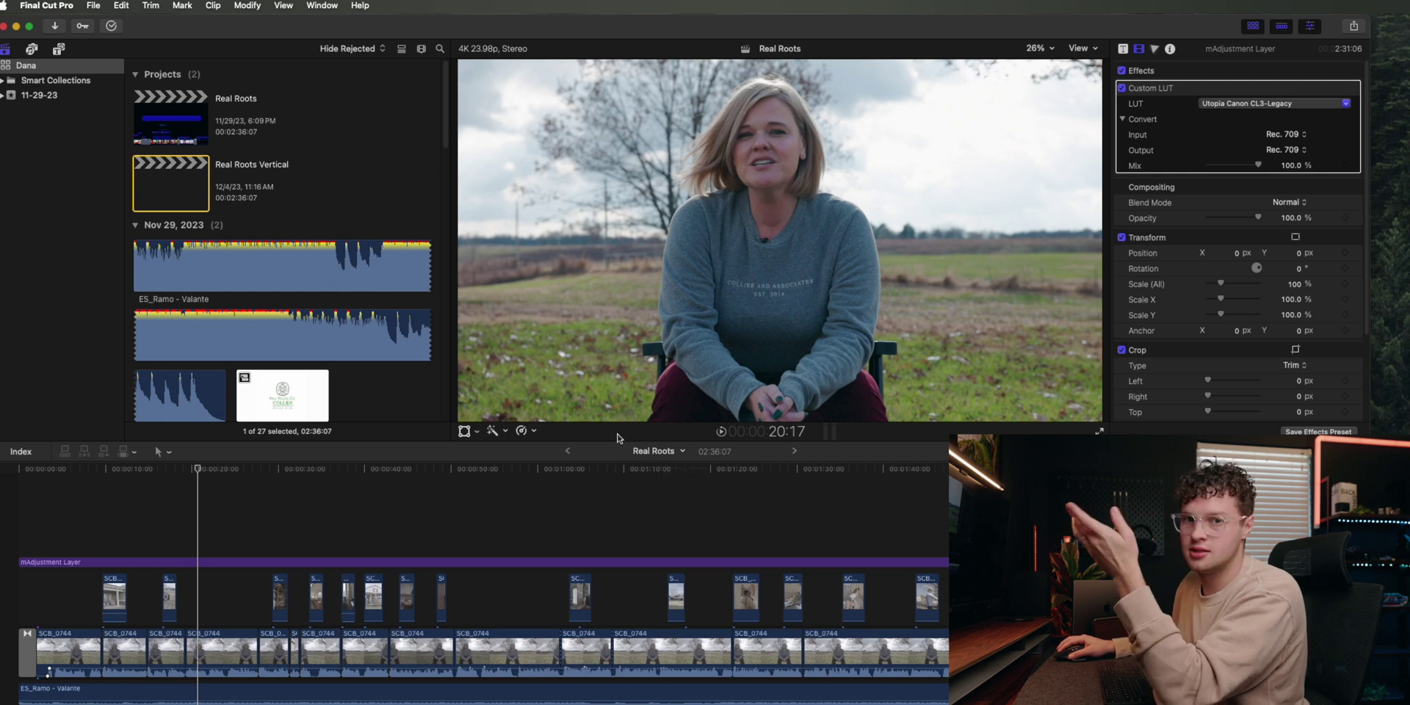
Open Real Roots Vertical and fit the whole edit in the timeline
double_click(191, 197)
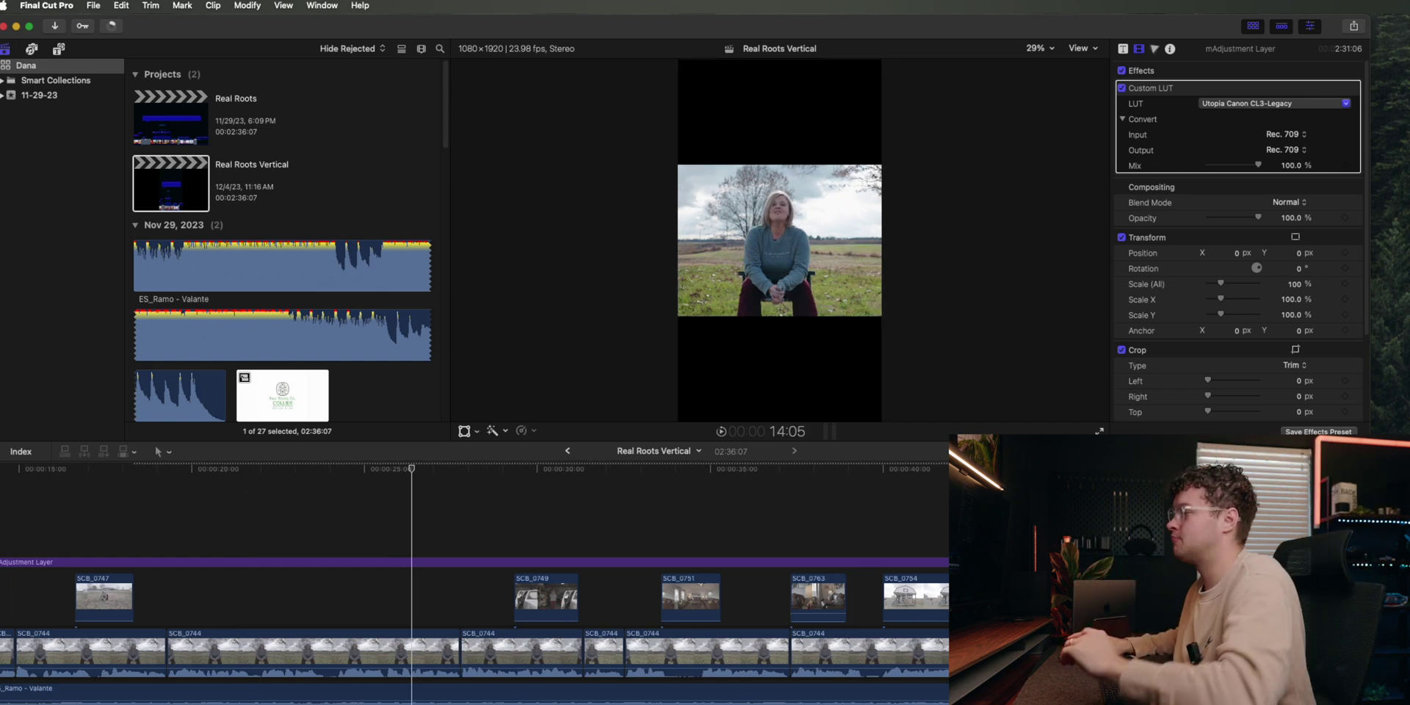
key("shift+z")
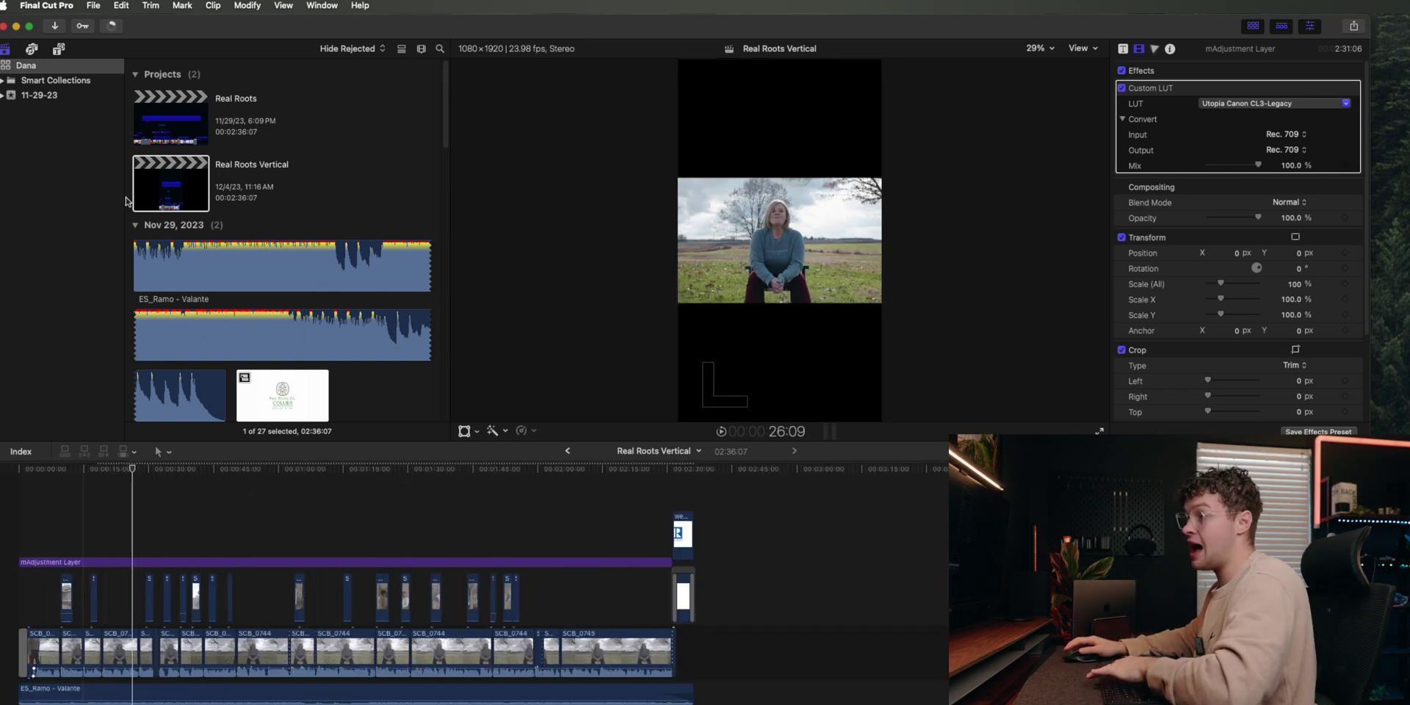
Place the mAdjustment Layer over the whole timeline, scale it to 317%, and play back to review
left_click(58, 48)
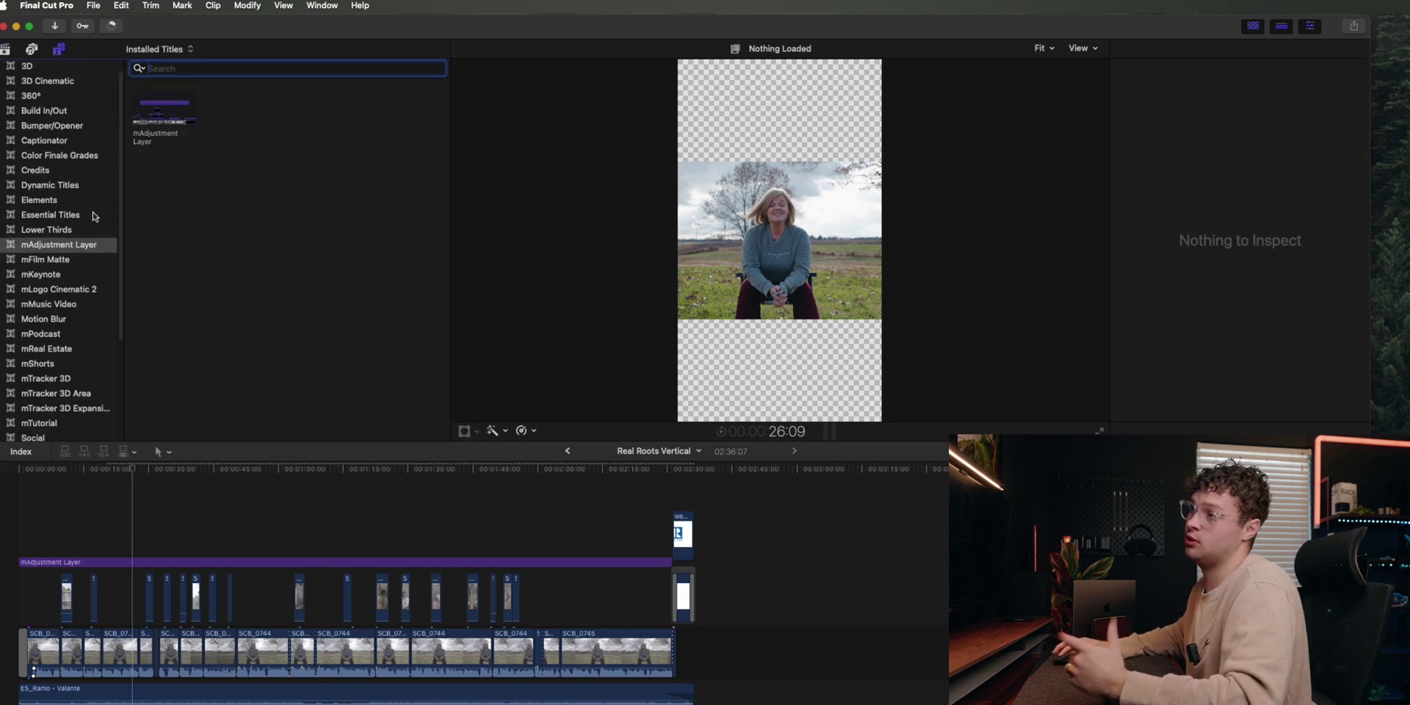
left_click_drag(165, 110, 670, 546)
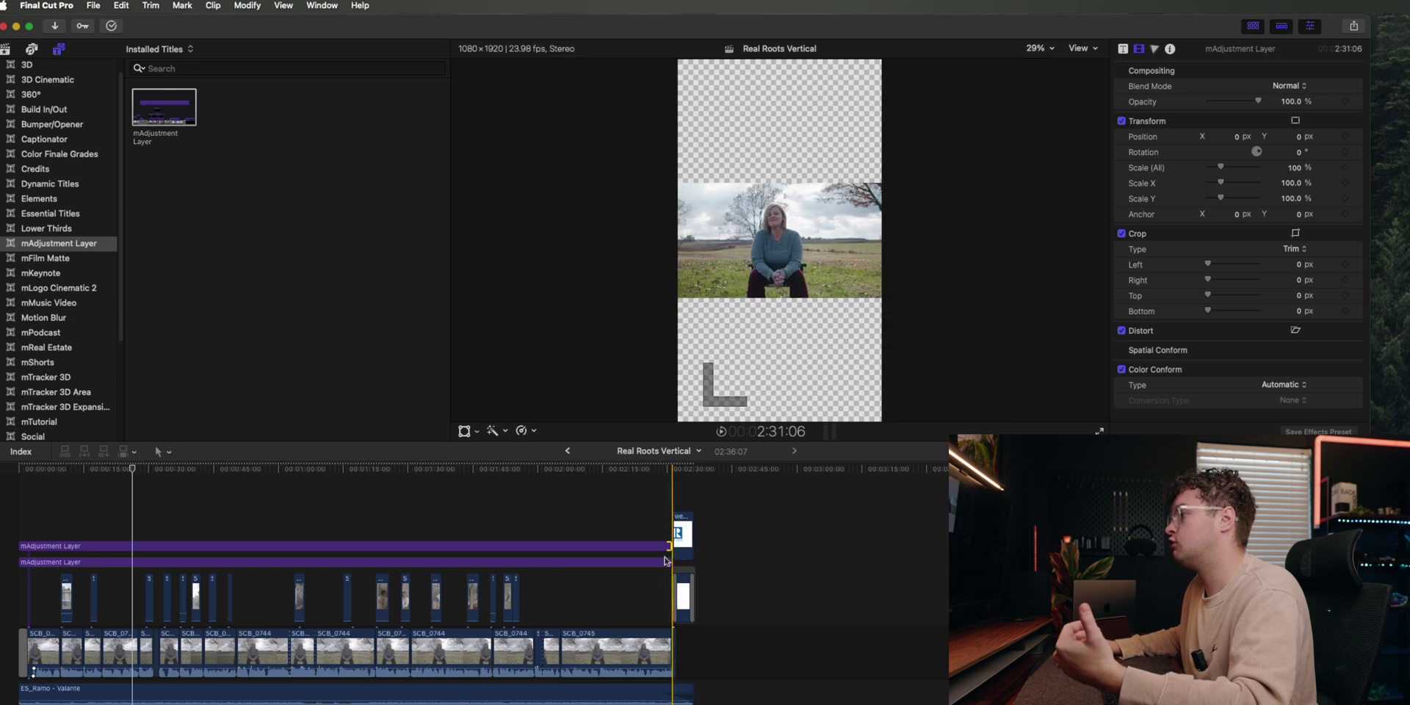
left_click(93, 547)
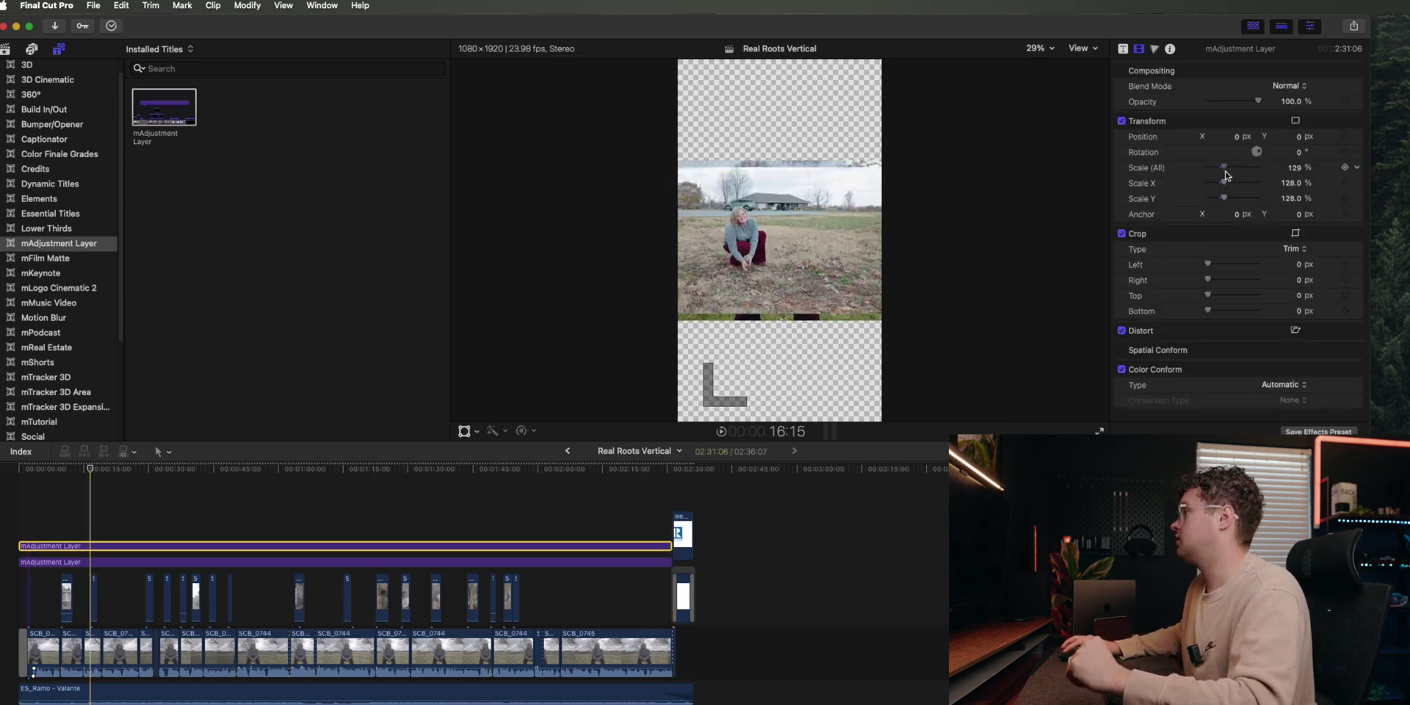
left_click_drag(1225, 175, 1251, 190)
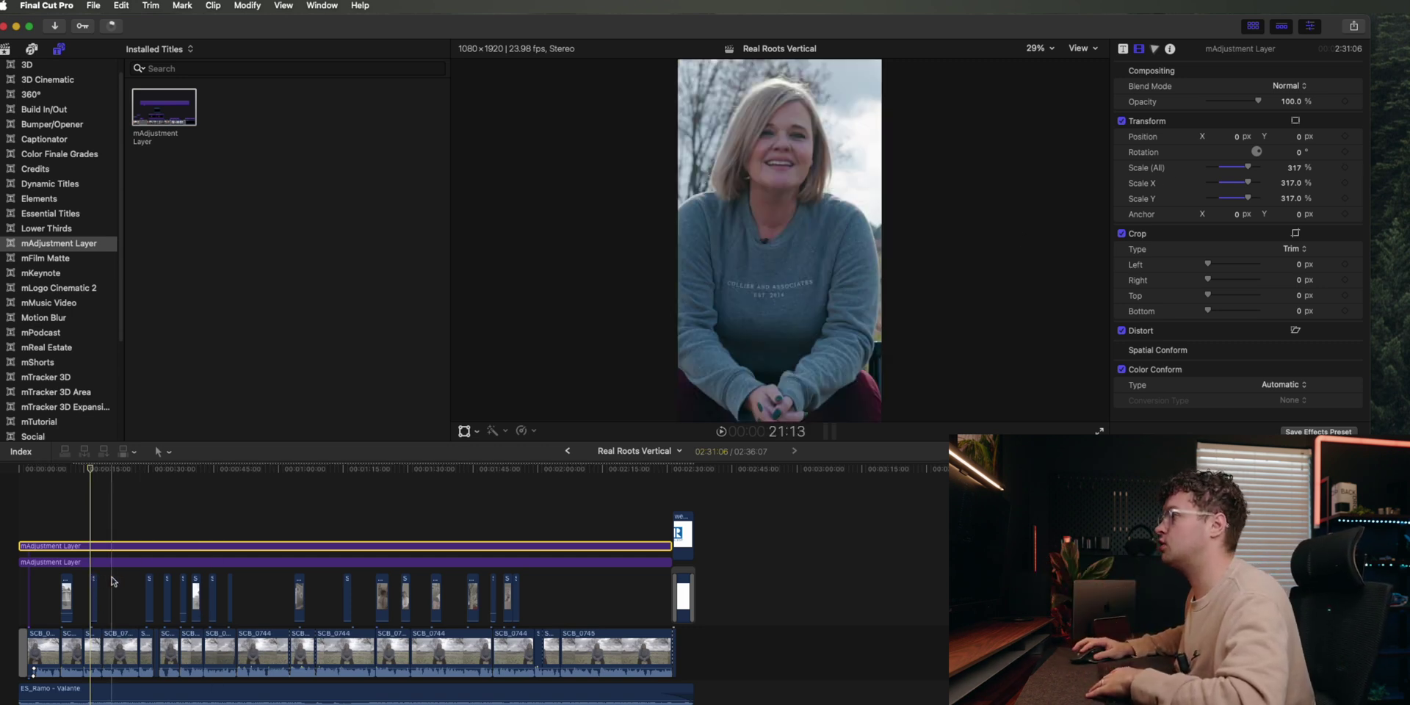
left_click(26, 530)
key("space")
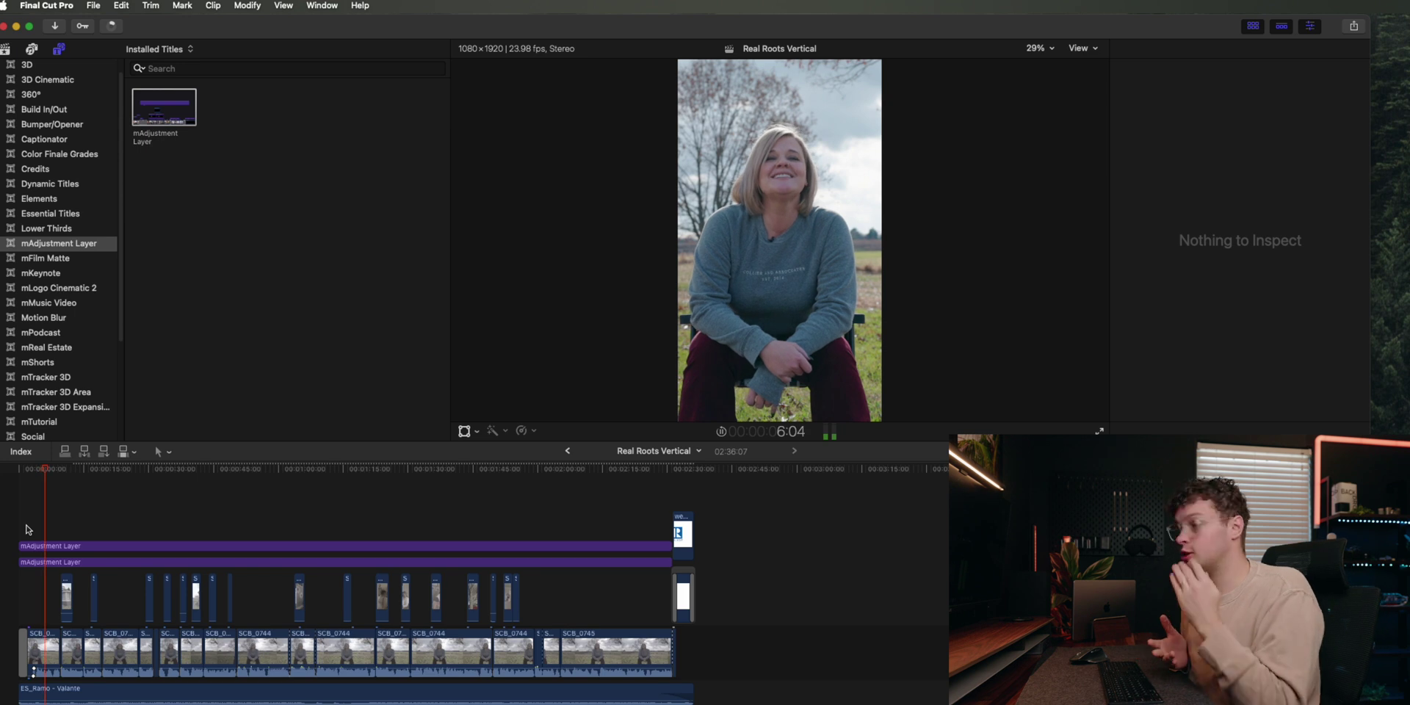
Reselect the adjustment layer and start an Apple Devices 1080p share of Real Roots Vertical
left_click(62, 546)
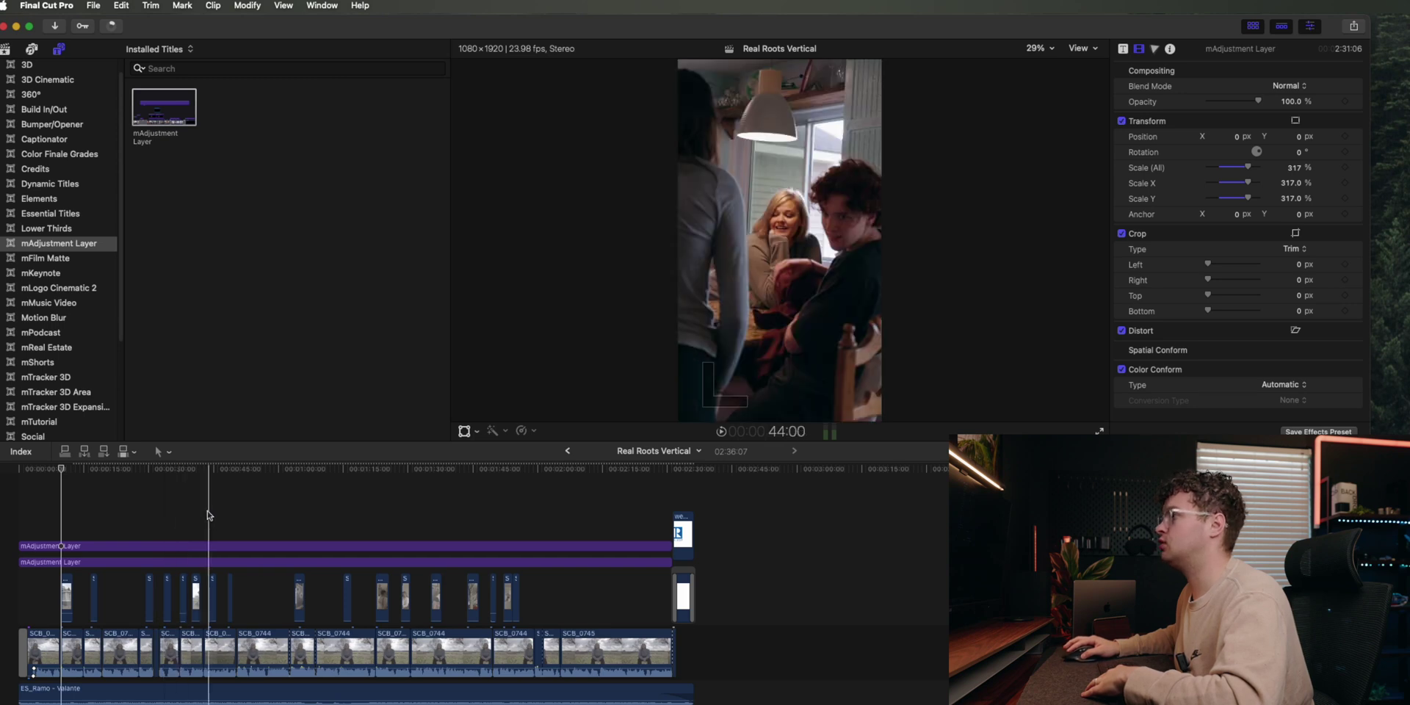
left_click(94, 6)
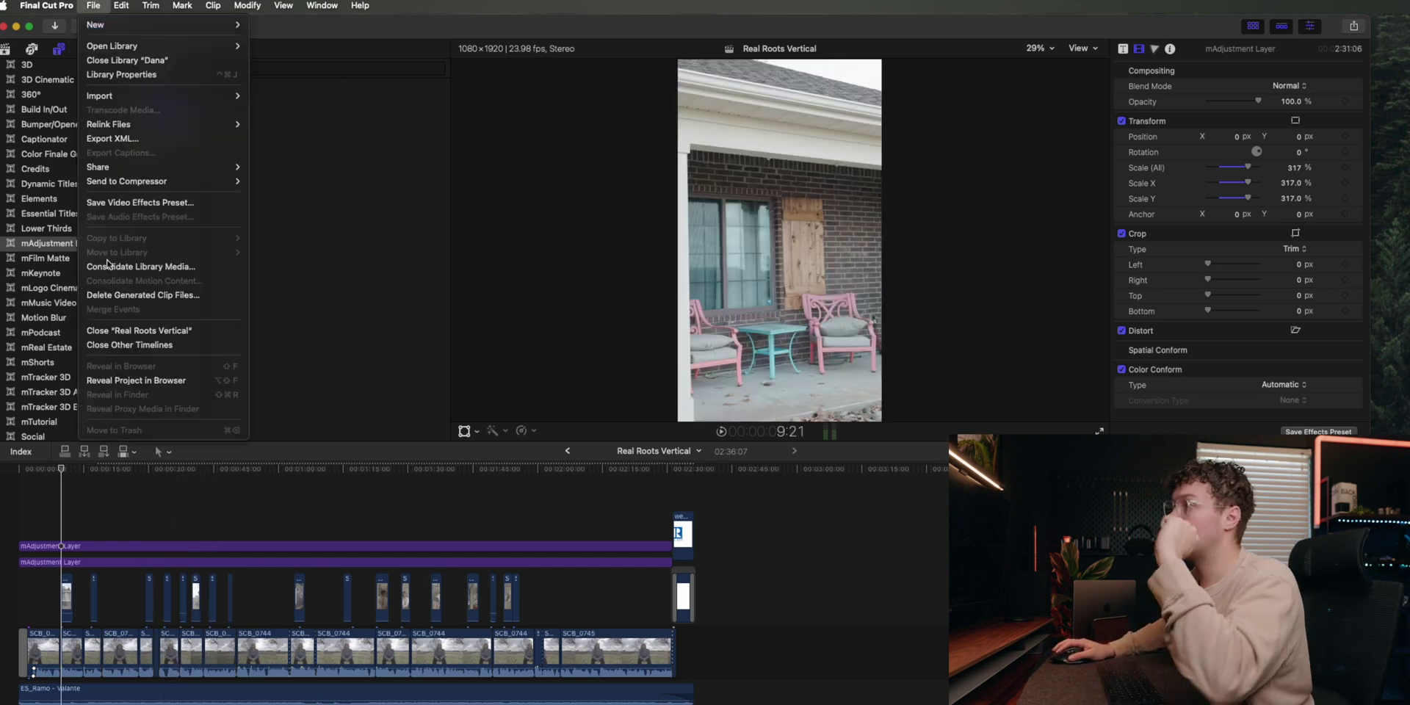
left_click(297, 113)
left_click(94, 5)
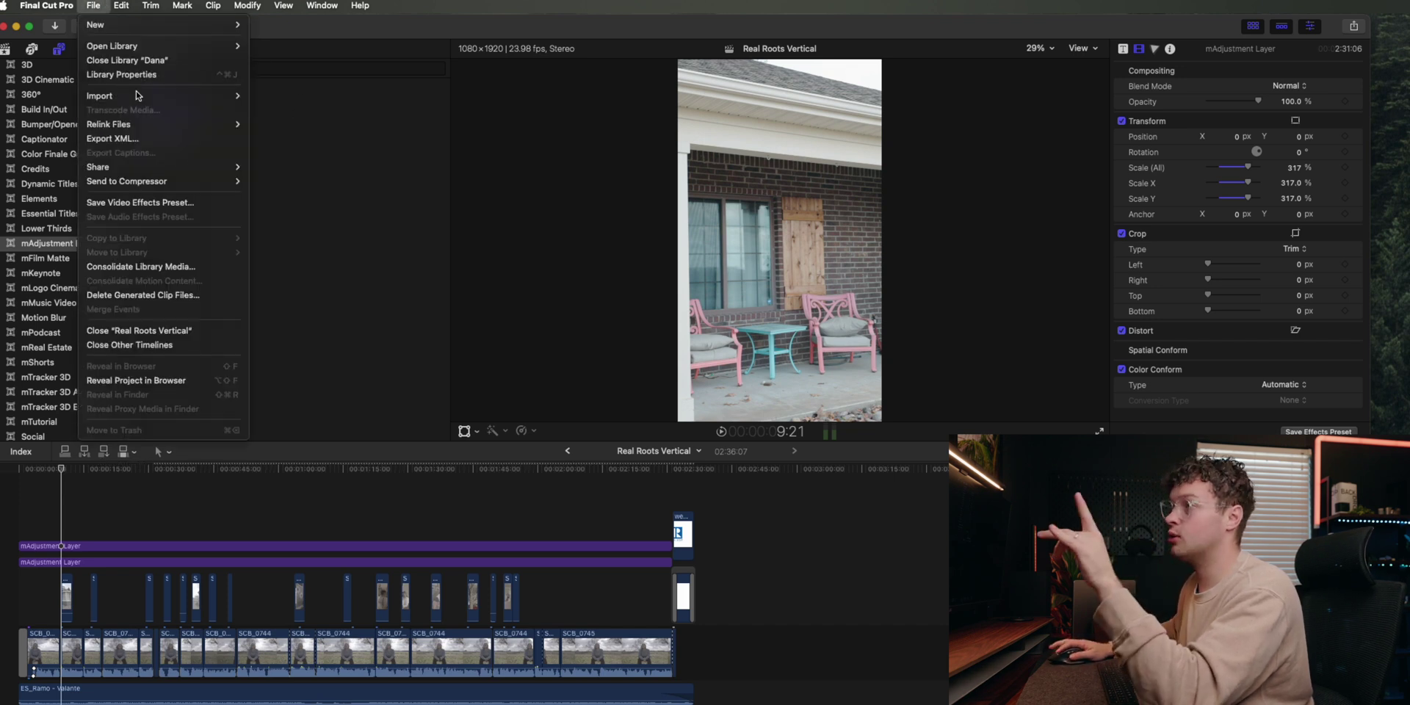
mouse_move(160, 169)
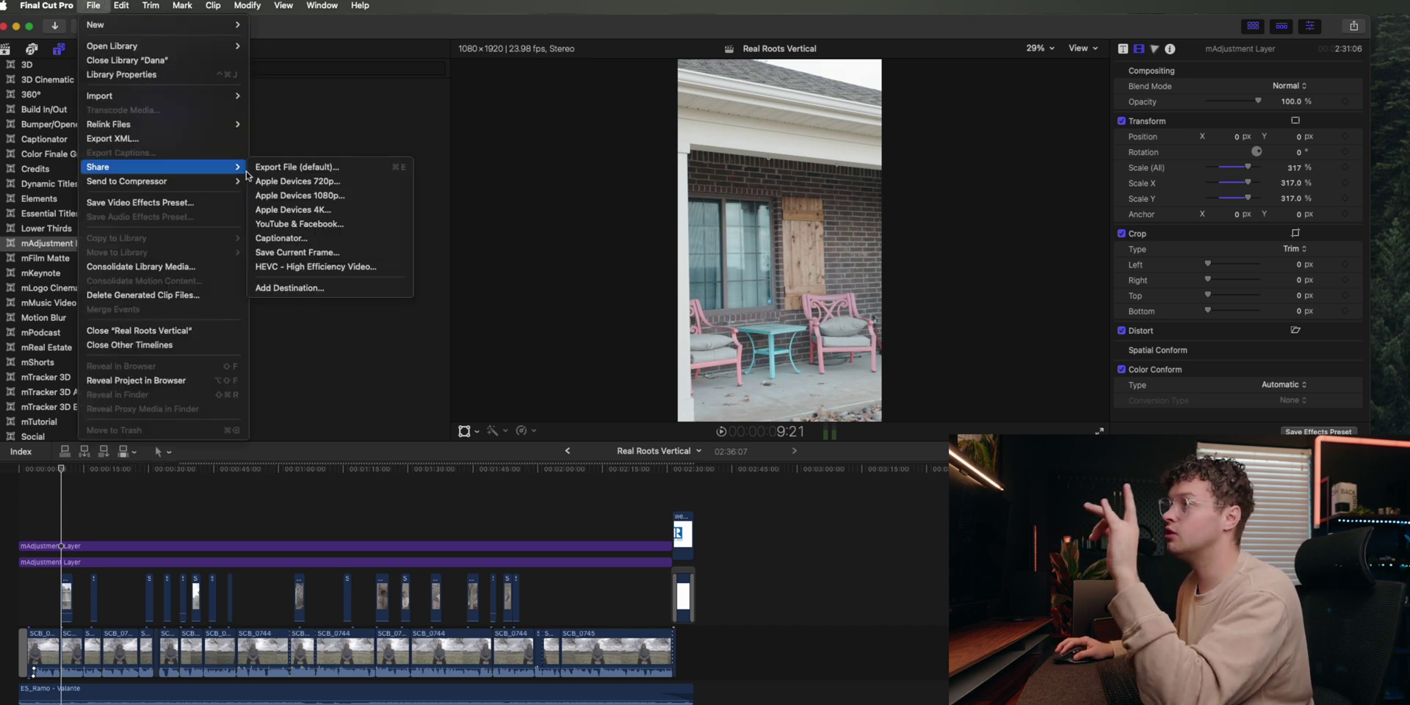
left_click(376, 201)
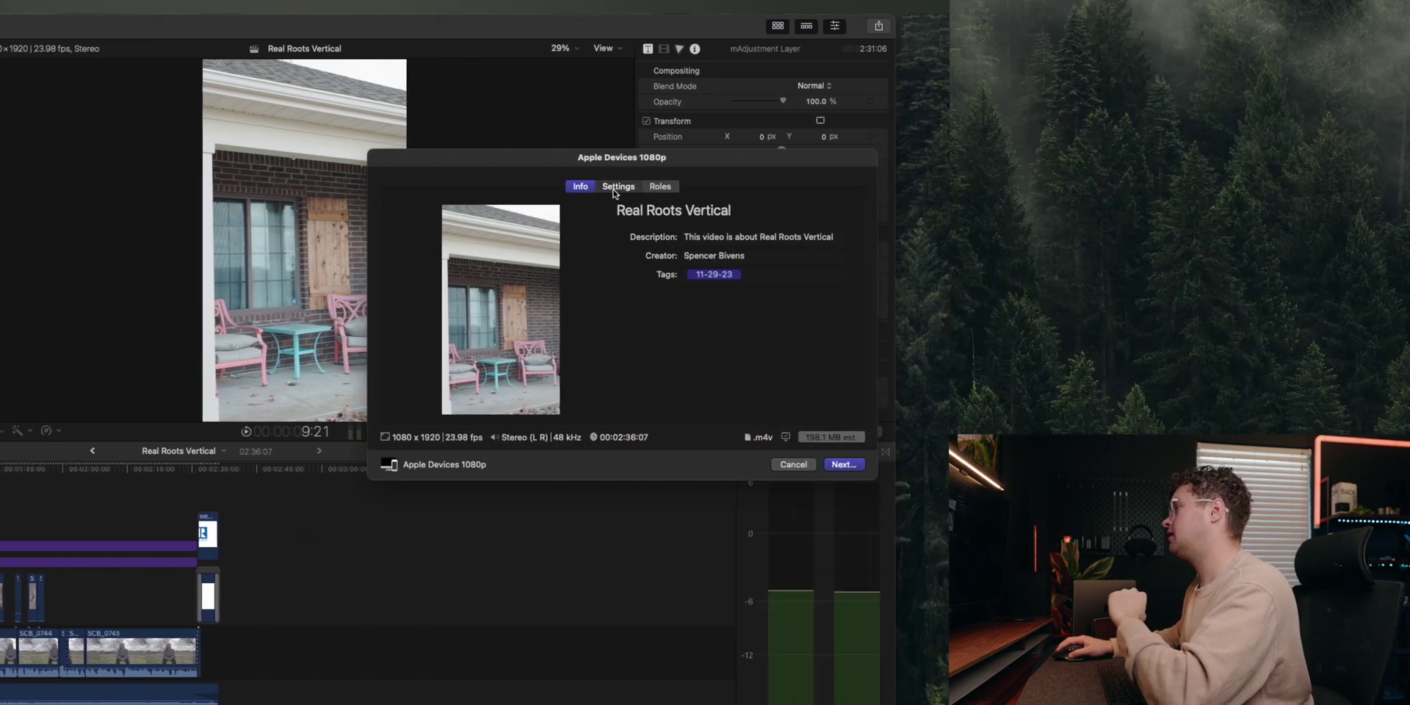
Verify the export resolution reads 1080 x 1920 in Settings, then cancel the share
left_click(1091, 188)
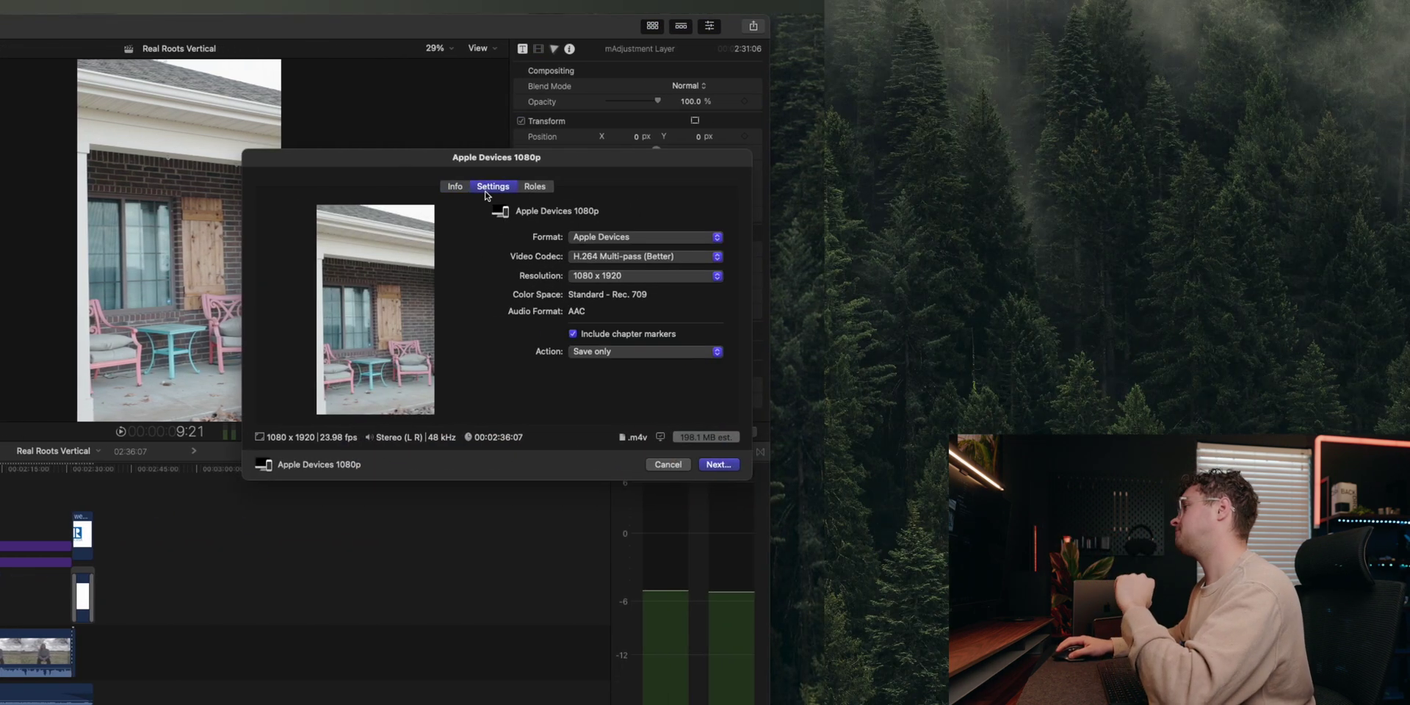
left_click(599, 276)
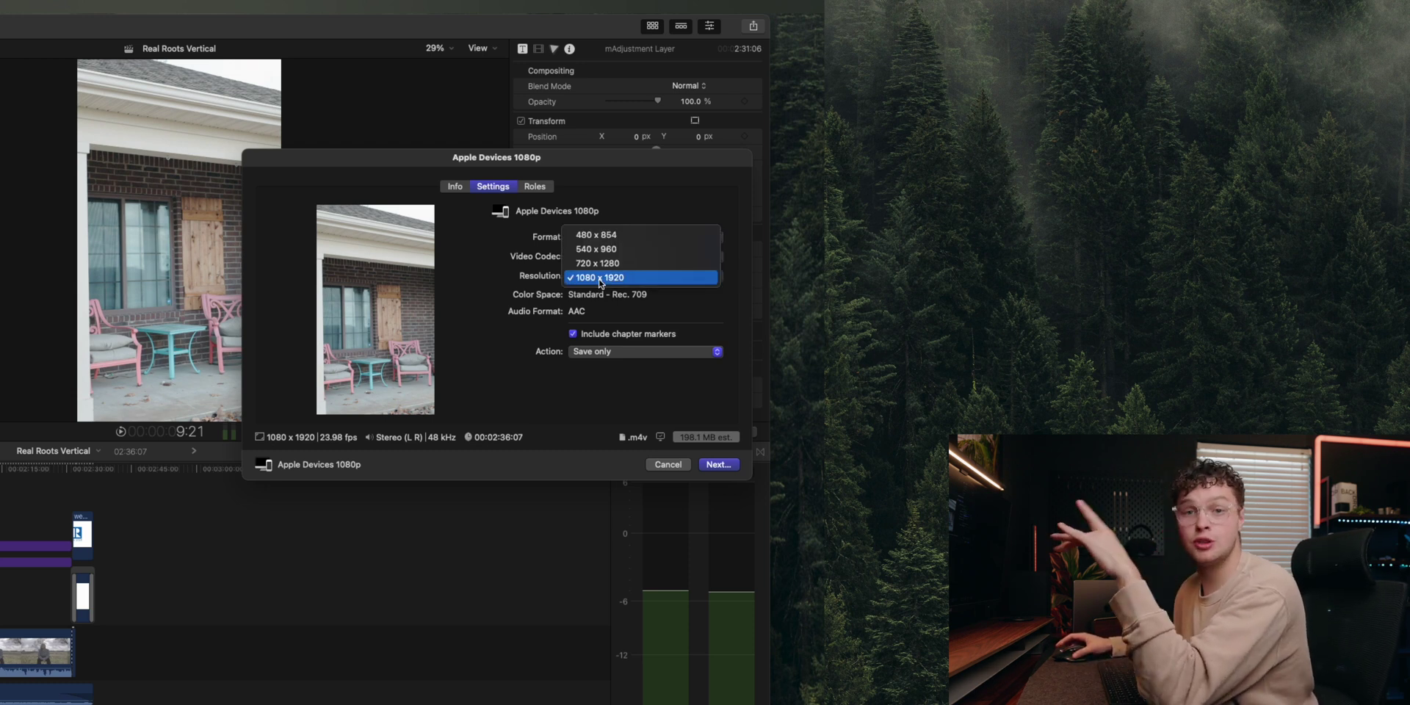
left_click(667, 440)
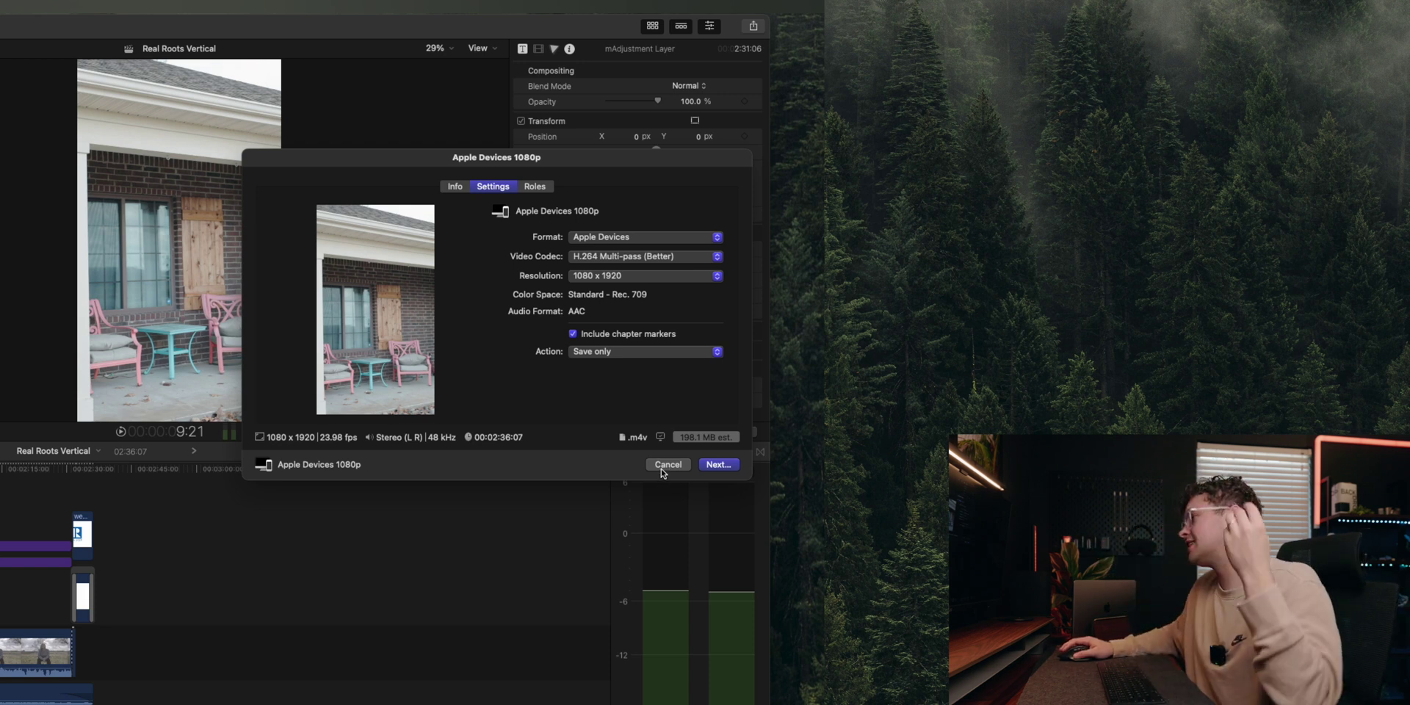
left_click(664, 465)
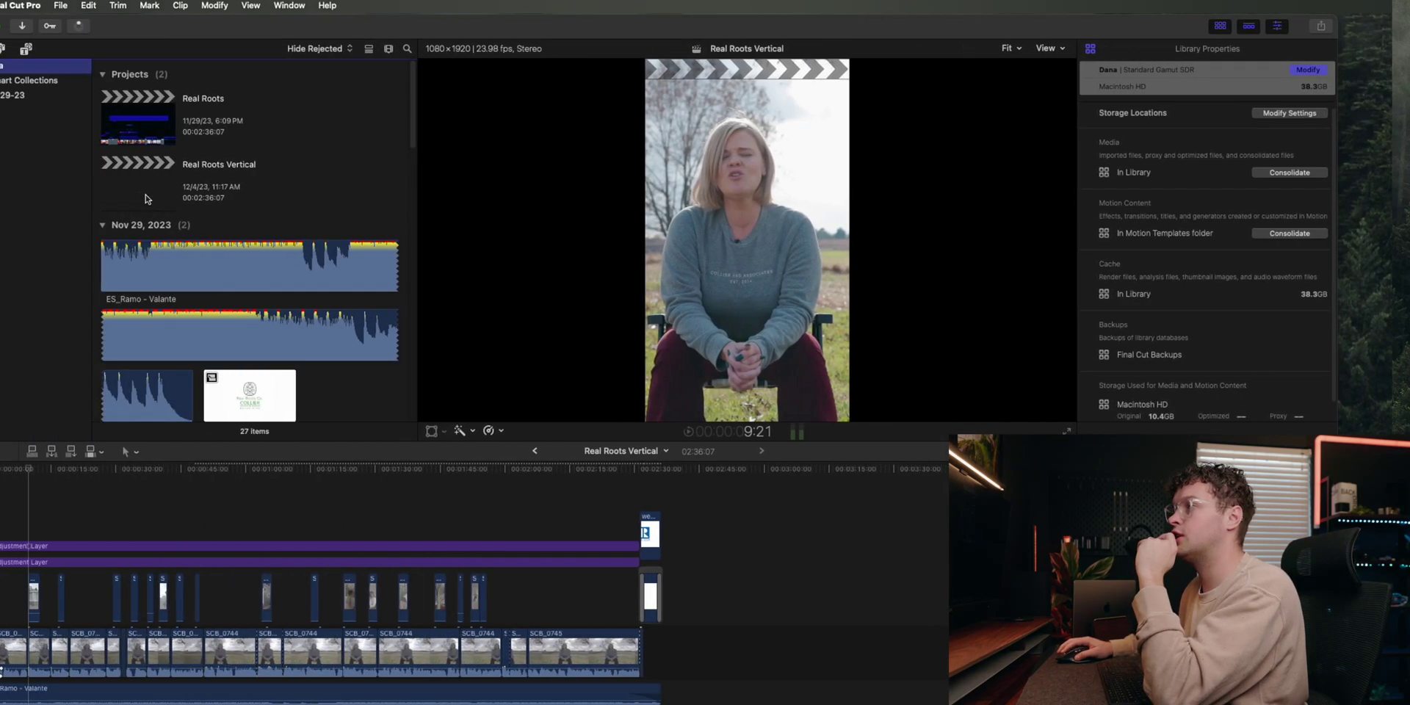
Duplicate Real Roots Vertical as 'Real Roots Vertical 4k' at 2160x3840 and open it
right_click(150, 212)
left_click(165, 258)
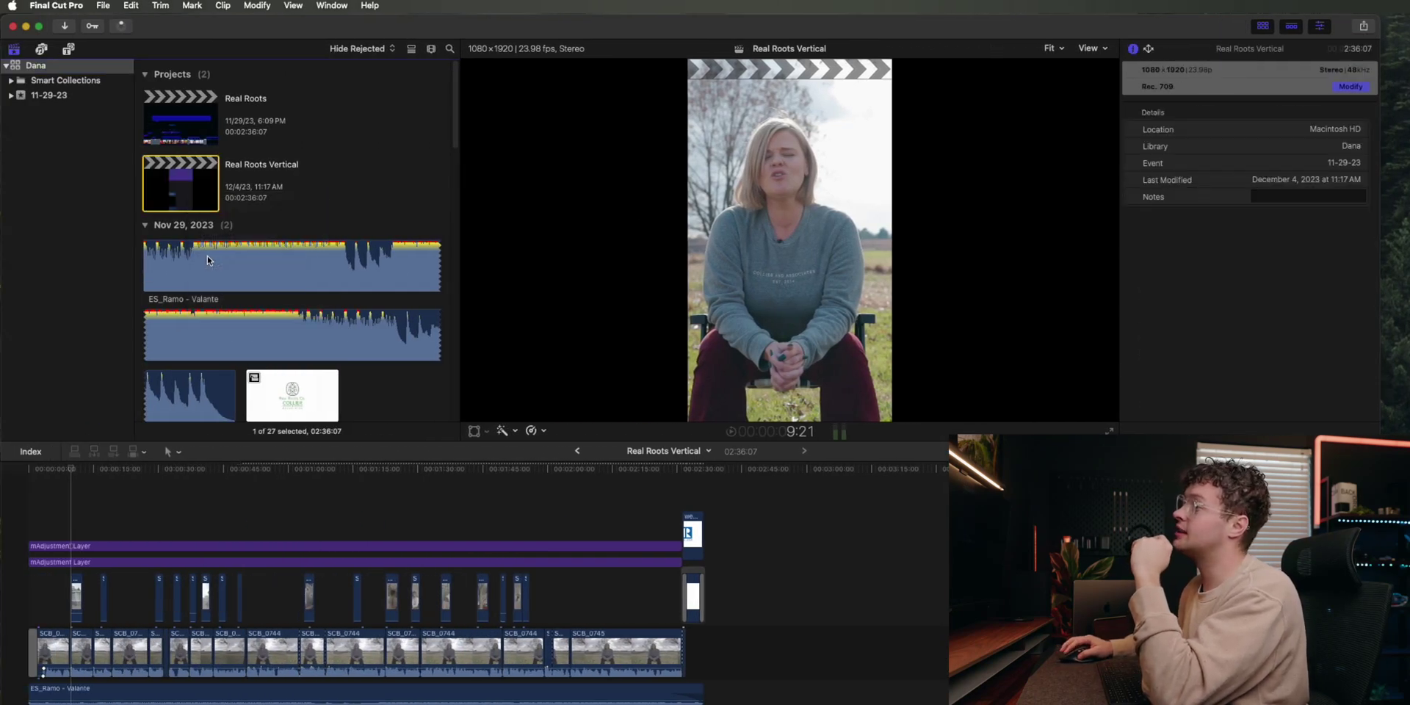
left_click(706, 330)
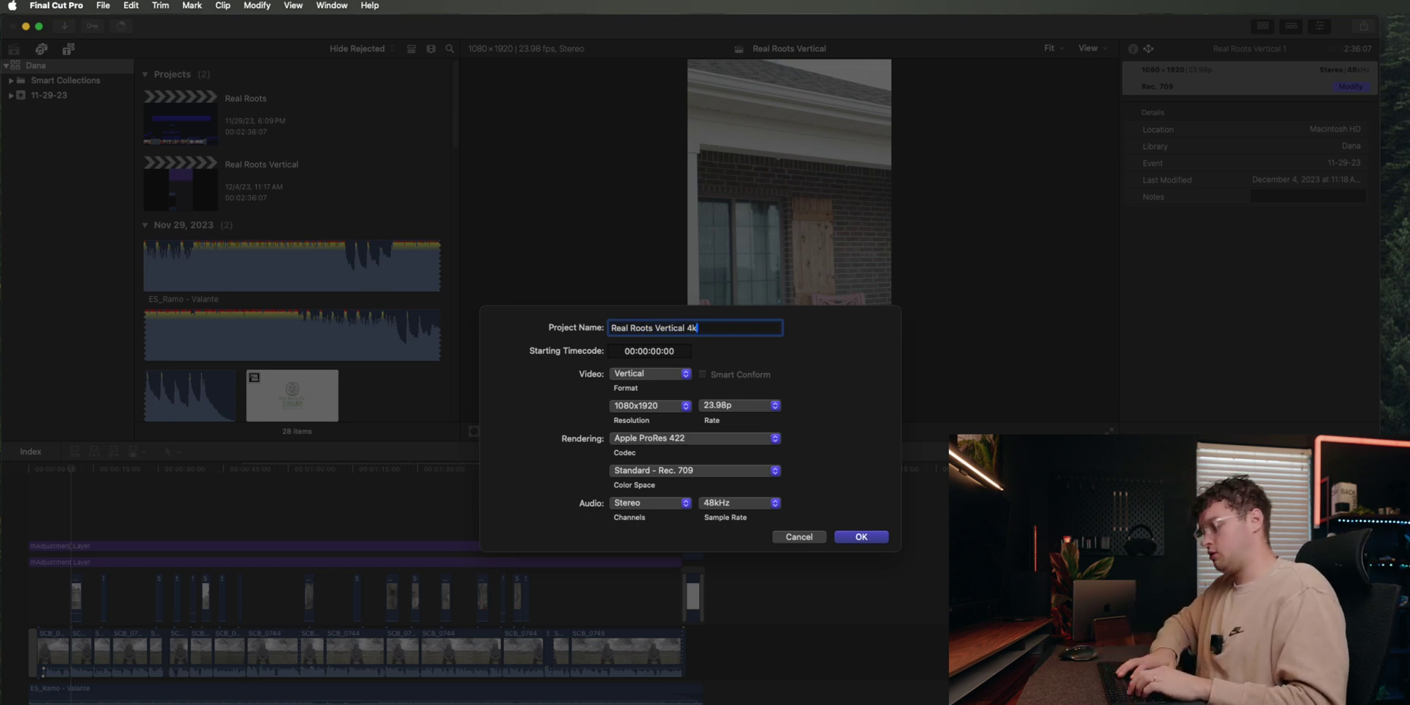
left_click(673, 404)
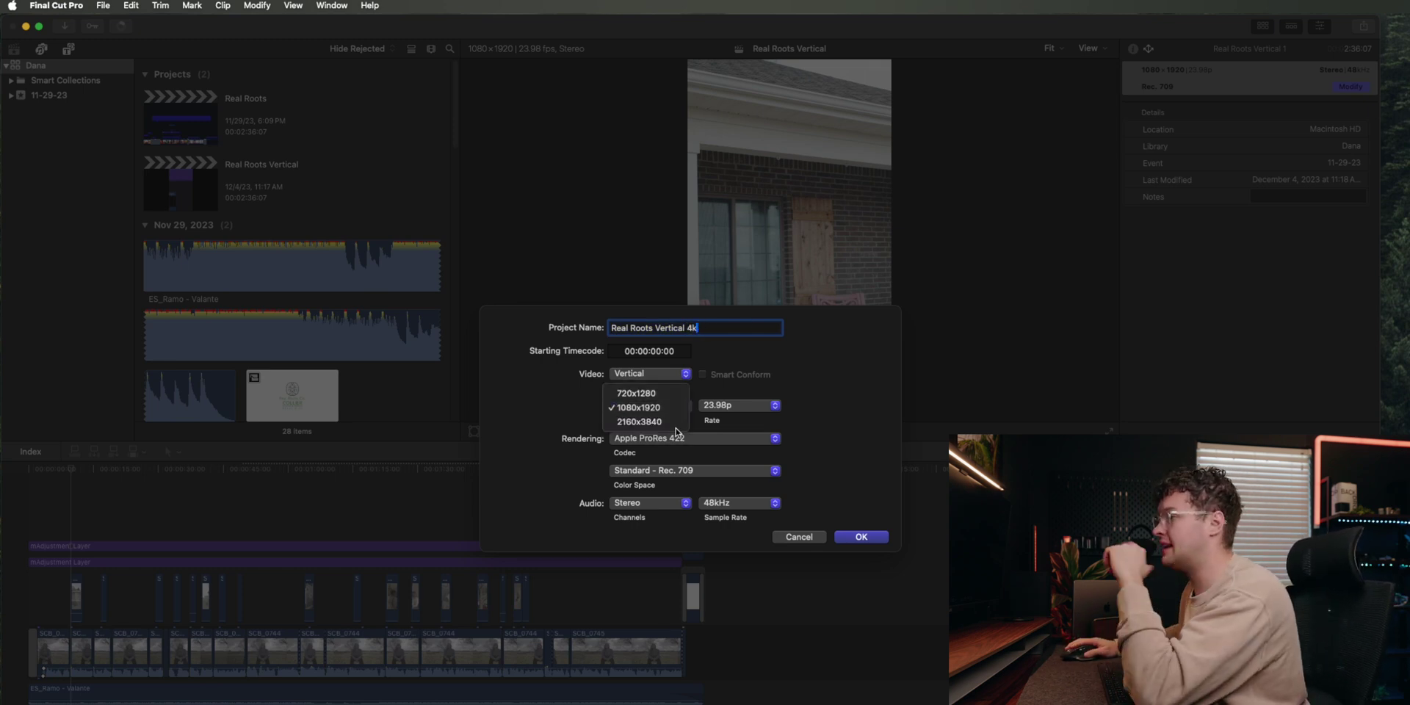
left_click(647, 419)
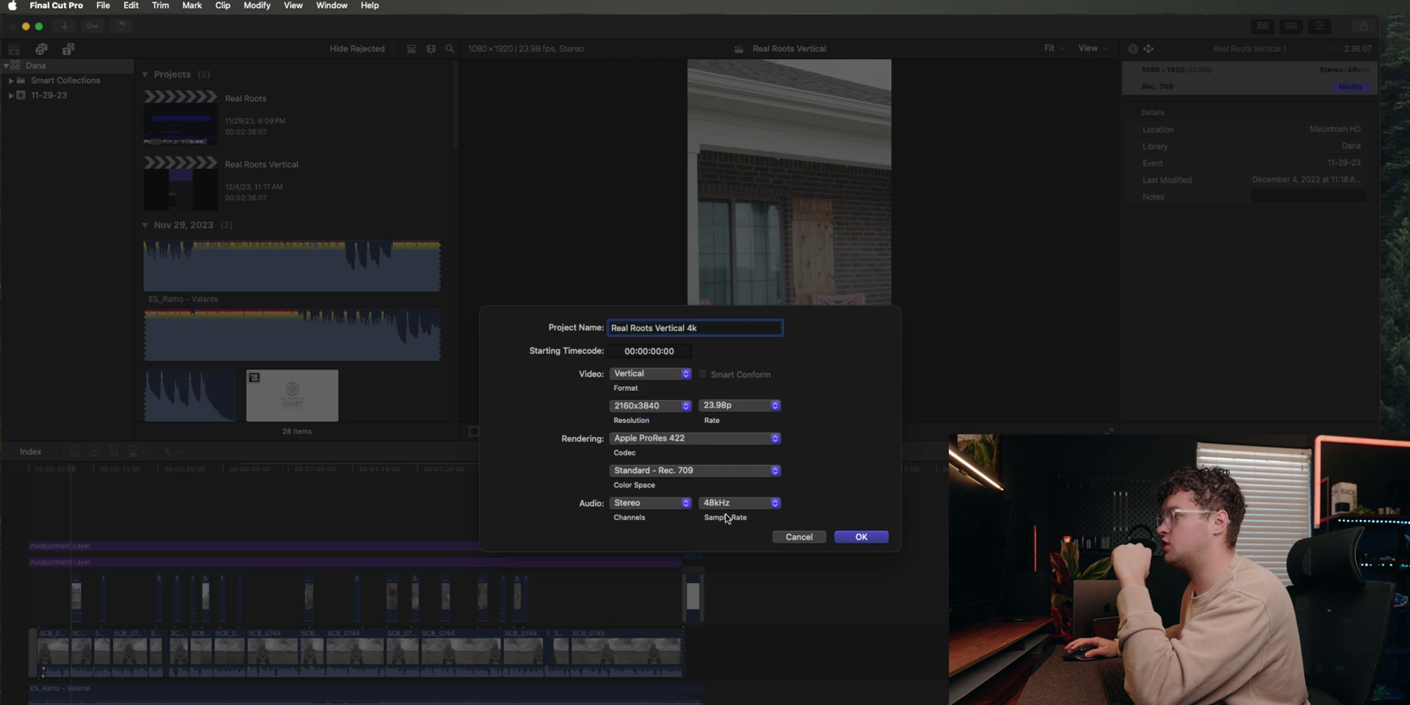
left_click(850, 540)
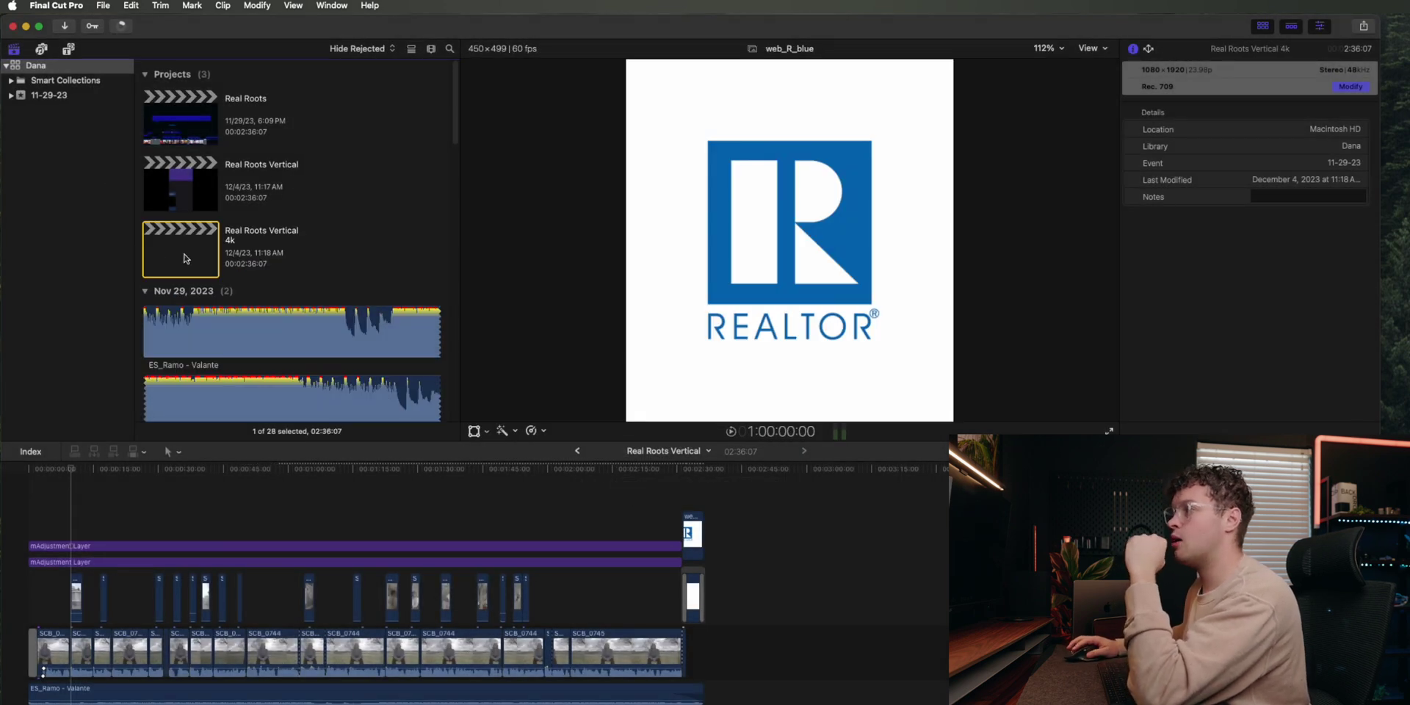
double_click(186, 258)
Start an Apple Devices 4K share and set its resolution to 2160 x 3840
left_click(103, 6)
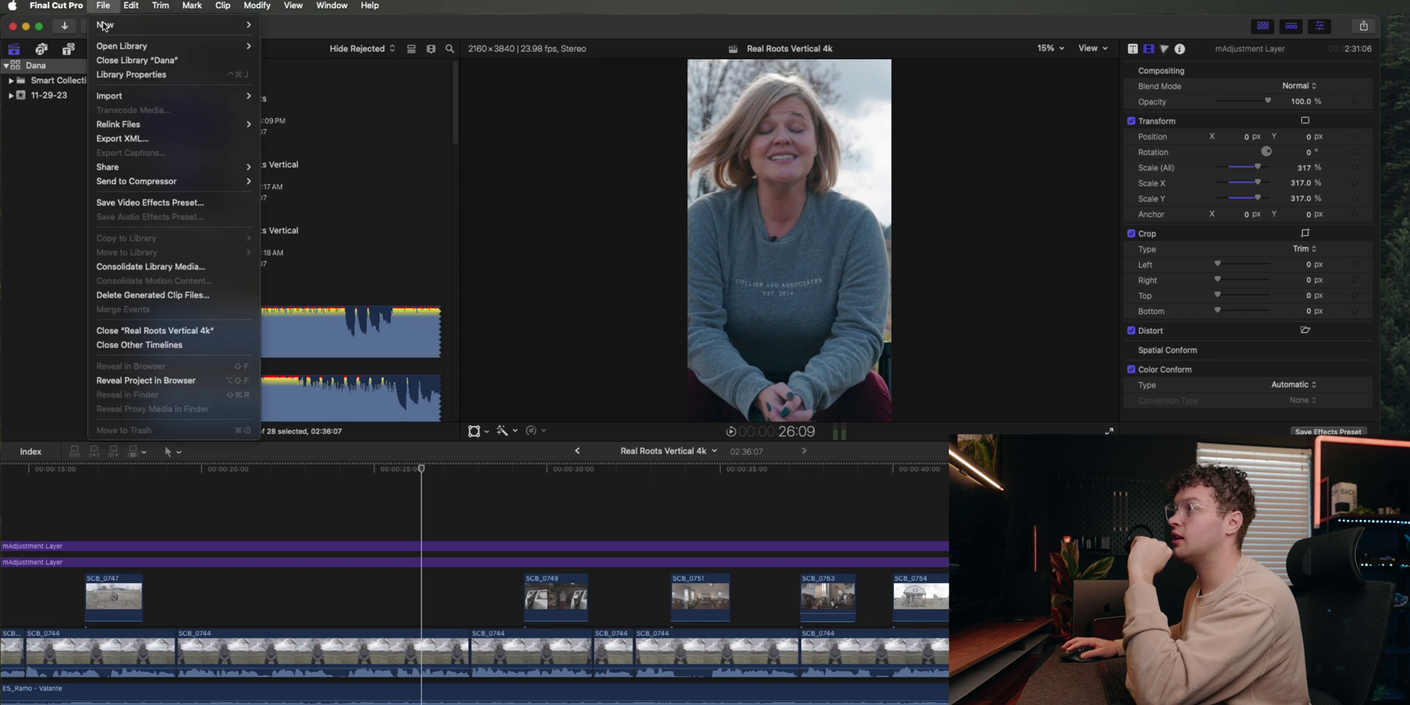
mouse_move(221, 166)
left_click(332, 212)
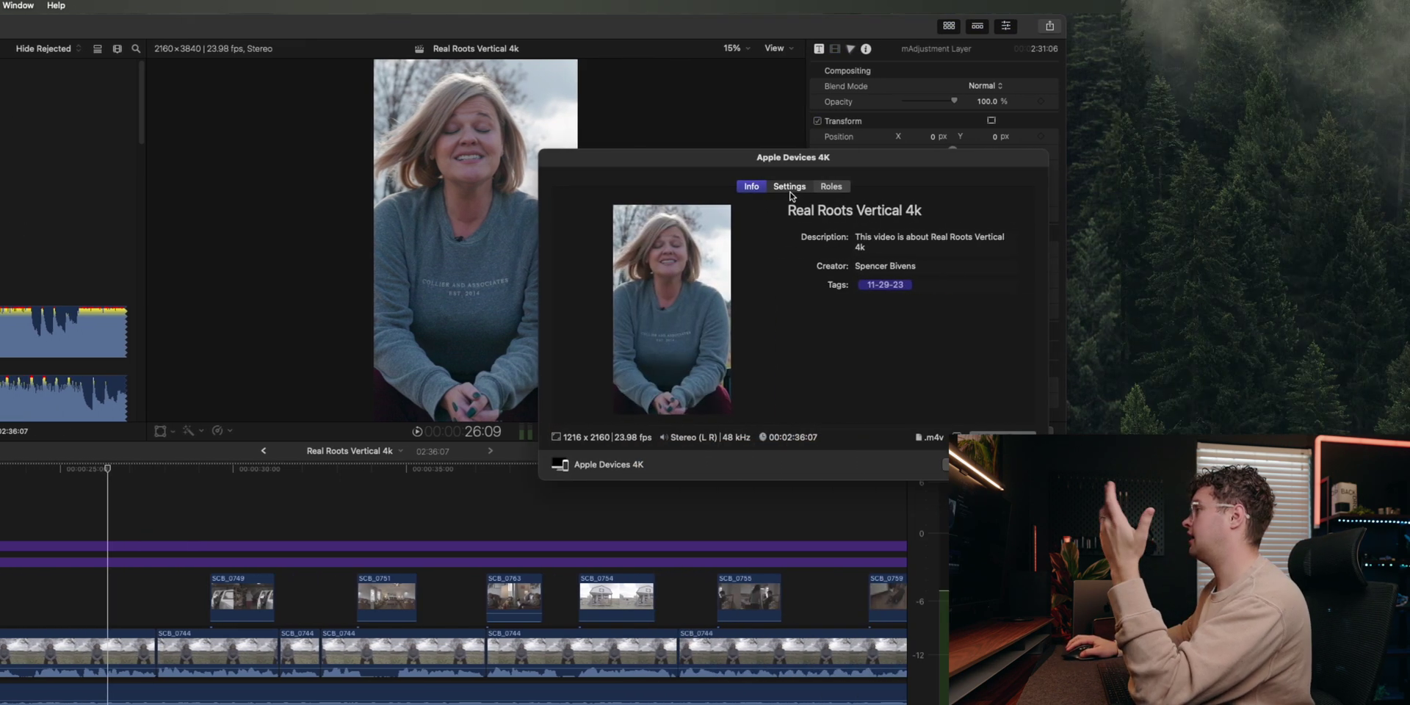
left_click(1103, 187)
left_click(638, 277)
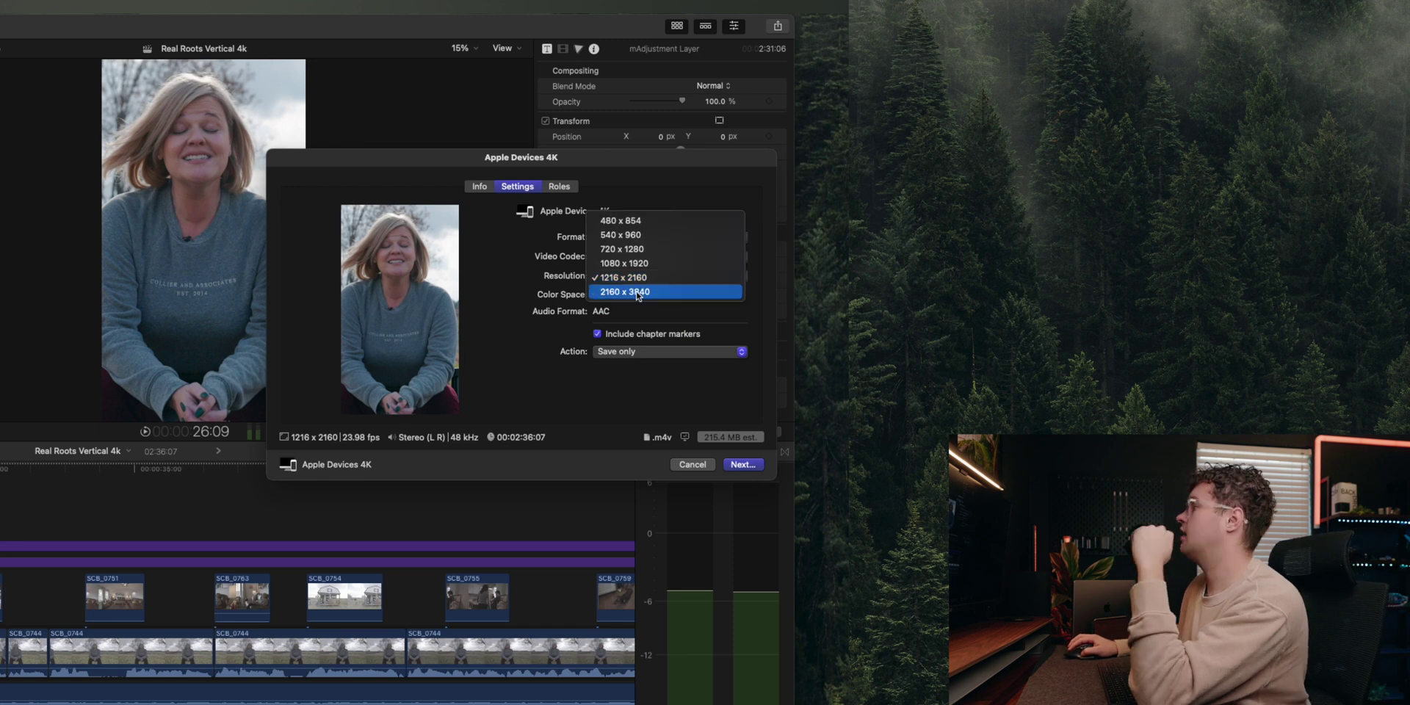
left_click(633, 293)
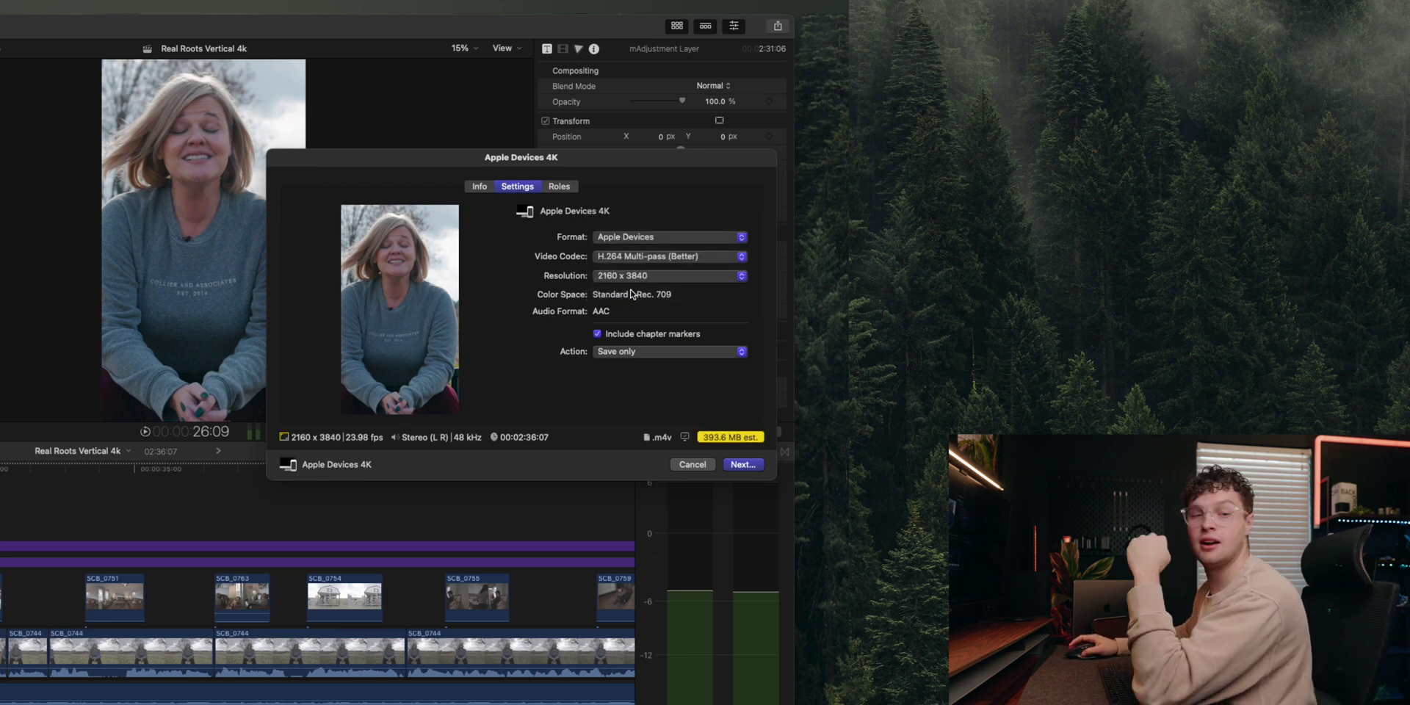